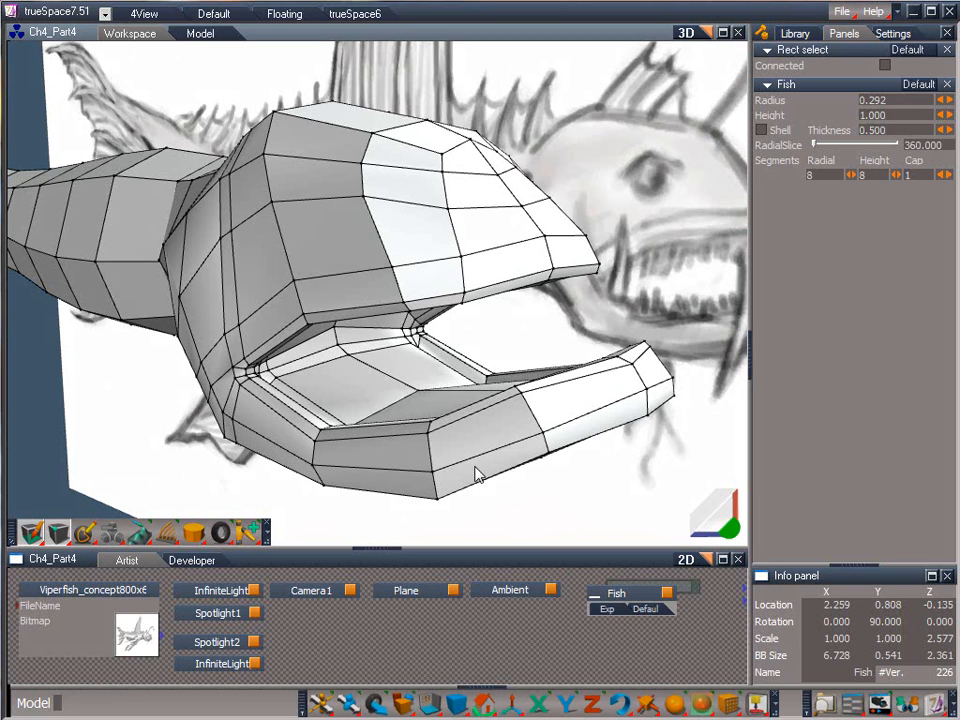
Lower the mesh opacity in the mesh editor settings until the reference sketch shows through the fish
{"action": "right_click", "coordinate": [549, 495]}
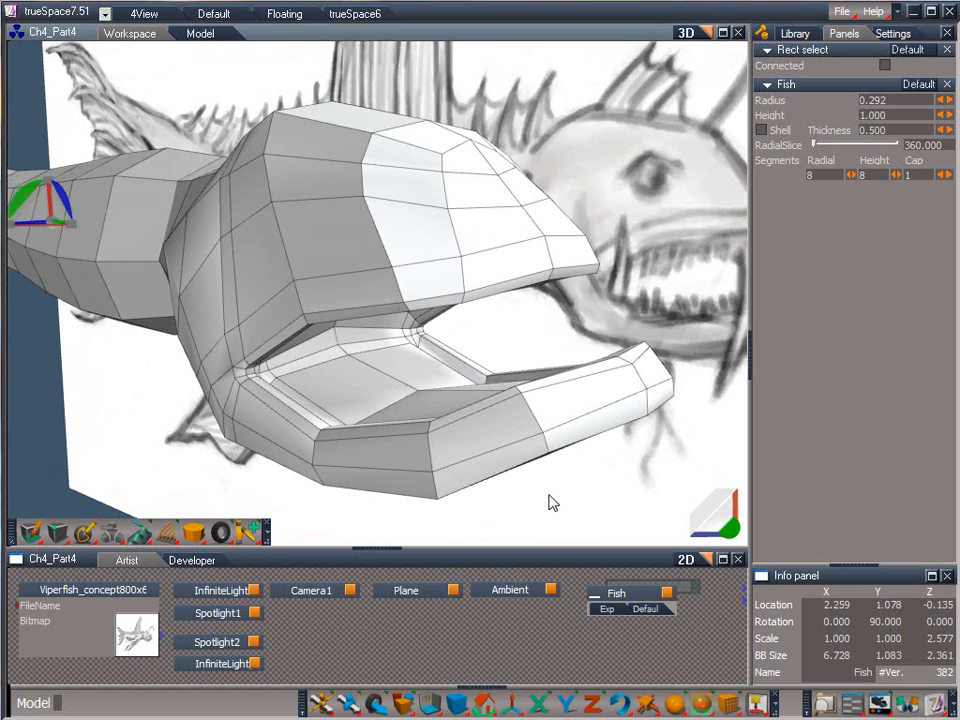
{"action": "right_click", "coordinate": [549, 496]}
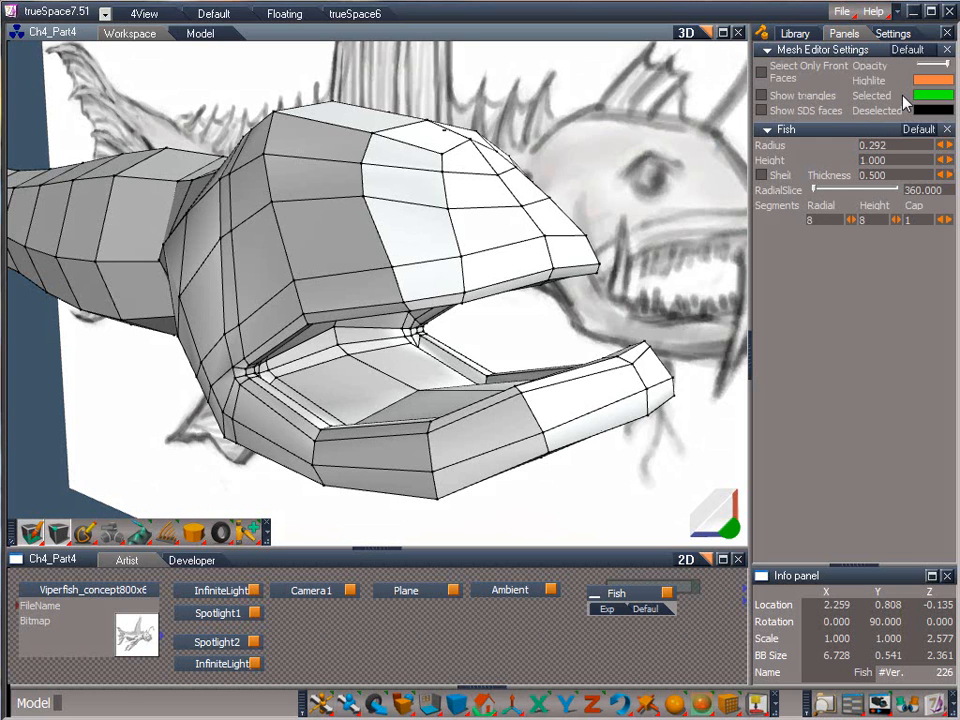
{"action": "left_click_drag", "start_coordinate": [946, 64], "coordinate": [929, 65]}
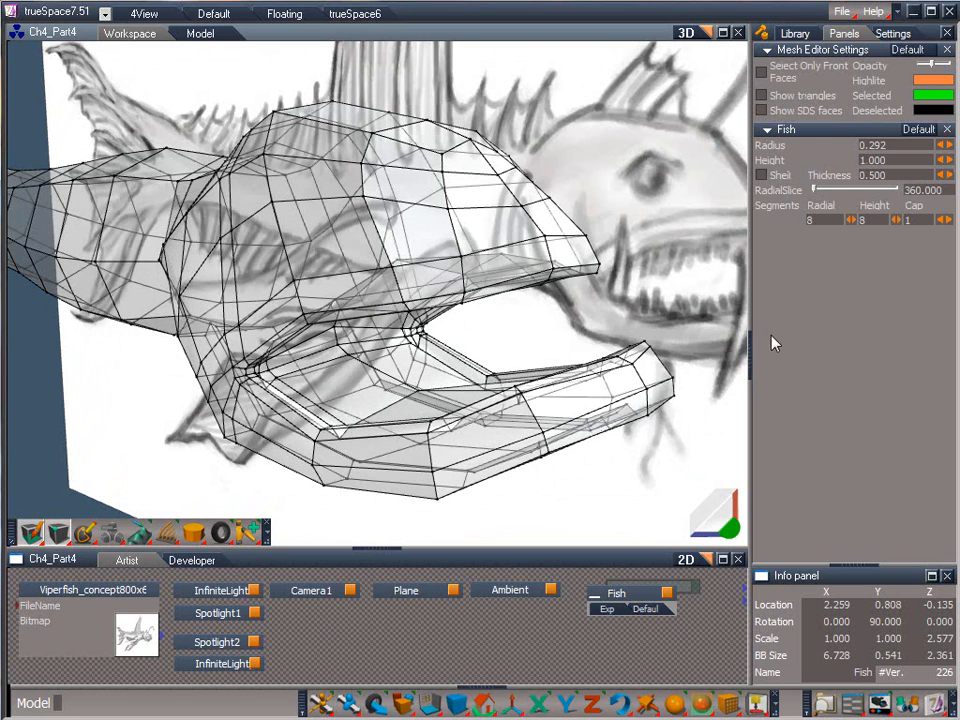
From a side view, draw a closed ring of edges on the fish's head around the eye in the reference sketch
{"action": "left_click_drag", "start_coordinate": [729, 527], "coordinate": [440, 520]}
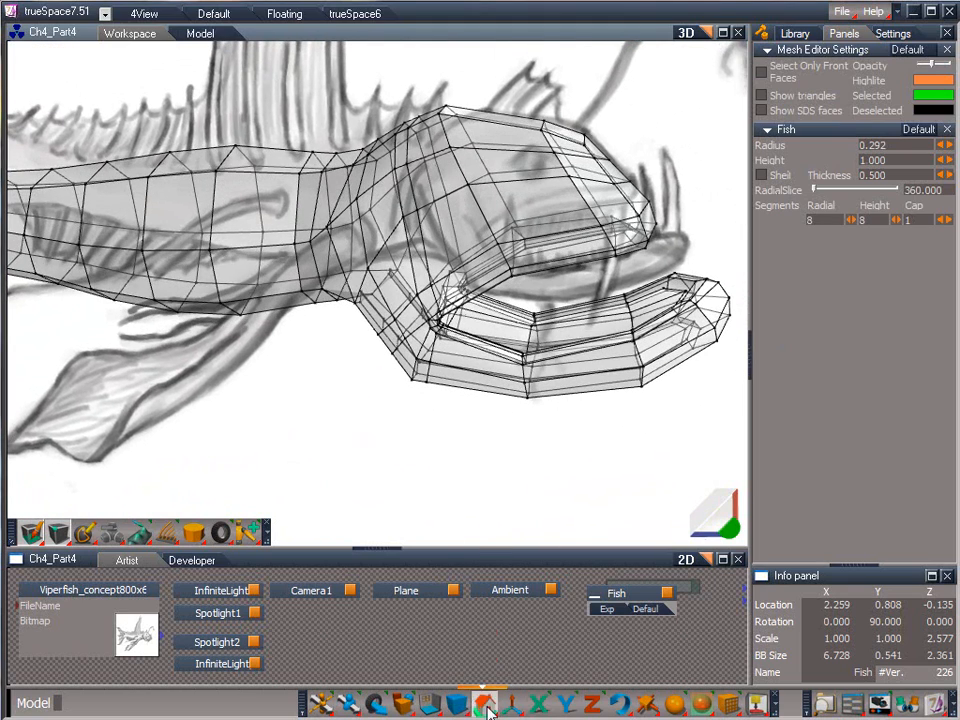
{"action": "left_click_drag", "start_coordinate": [487, 706], "coordinate": [533, 597]}
{"action": "mouse_move", "coordinate": [713, 516]}
{"action": "left_mouse_down"}
{"action": "mouse_move", "coordinate": [765, 488]}
{"action": "mouse_move", "coordinate": [579, 103]}
{"action": "mouse_move", "coordinate": [575, 70]}
{"action": "mouse_move", "coordinate": [718, 520]}
{"action": "left_mouse_up"}
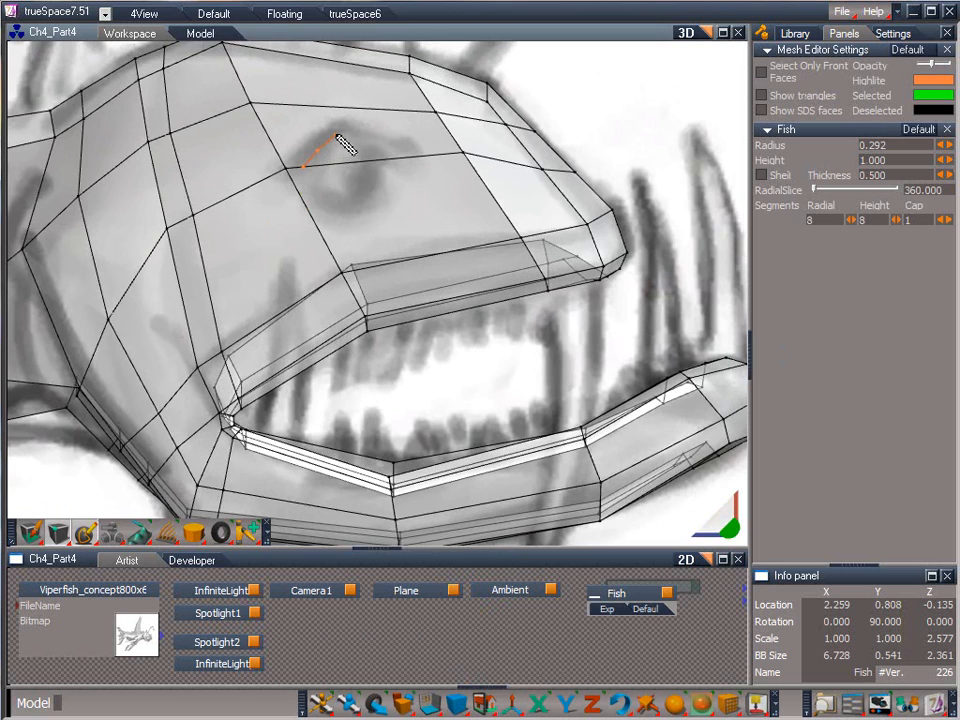
{"action": "left_click", "coordinate": [336, 135]}
{"action": "left_click", "coordinate": [353, 136]}
{"action": "left_click", "coordinate": [369, 146]}
{"action": "left_click", "coordinate": [383, 160]}
{"action": "left_click", "coordinate": [367, 196]}
{"action": "left_click", "coordinate": [347, 198]}
{"action": "left_click", "coordinate": [306, 167]}
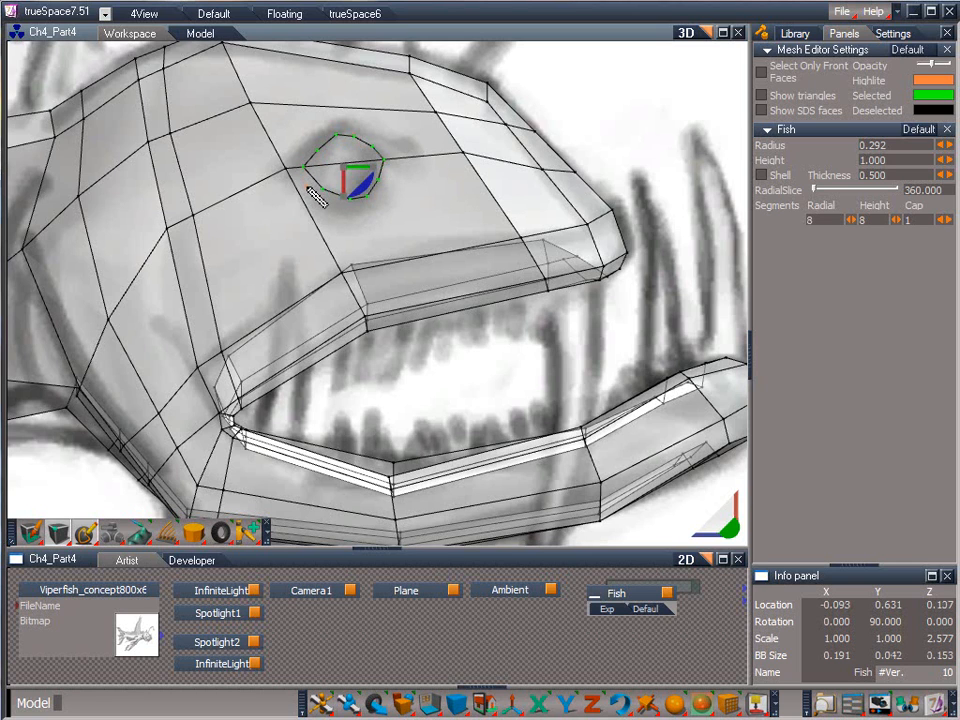
Add edges from the upper vertices of the eye ring to the corners and edge of the surrounding polygons above
{"action": "left_click_drag", "start_coordinate": [87, 532], "coordinate": [146, 458]}
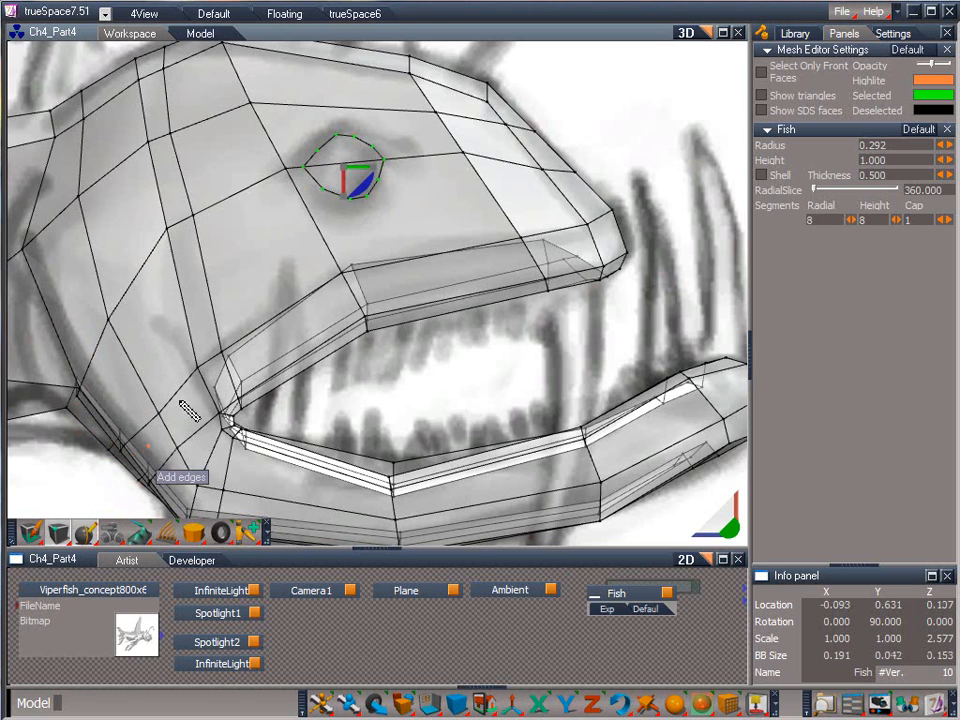
{"action": "left_click", "coordinate": [318, 152]}
{"action": "left_click", "coordinate": [251, 103]}
{"action": "left_click", "coordinate": [332, 134]}
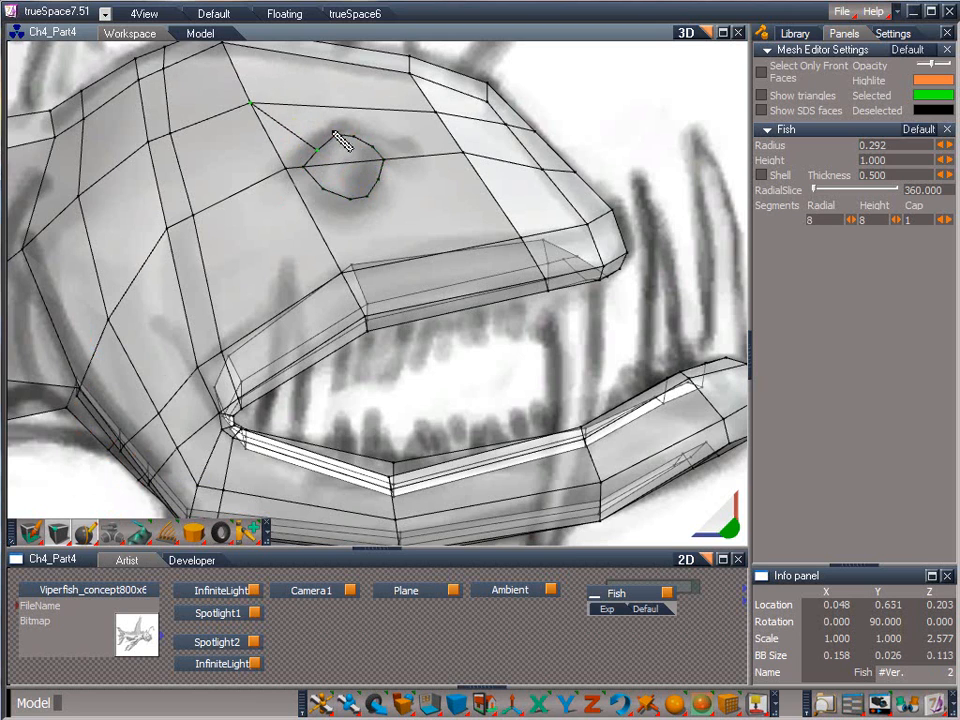
{"action": "left_click", "coordinate": [331, 109]}
{"action": "left_click", "coordinate": [357, 143]}
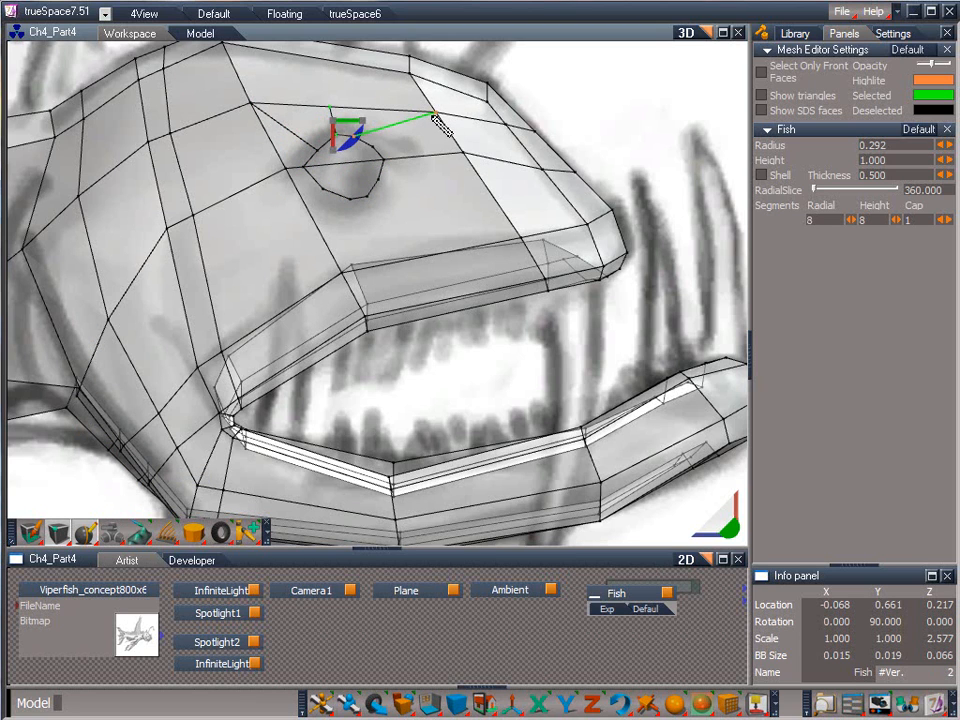
{"action": "left_click", "coordinate": [378, 136]}
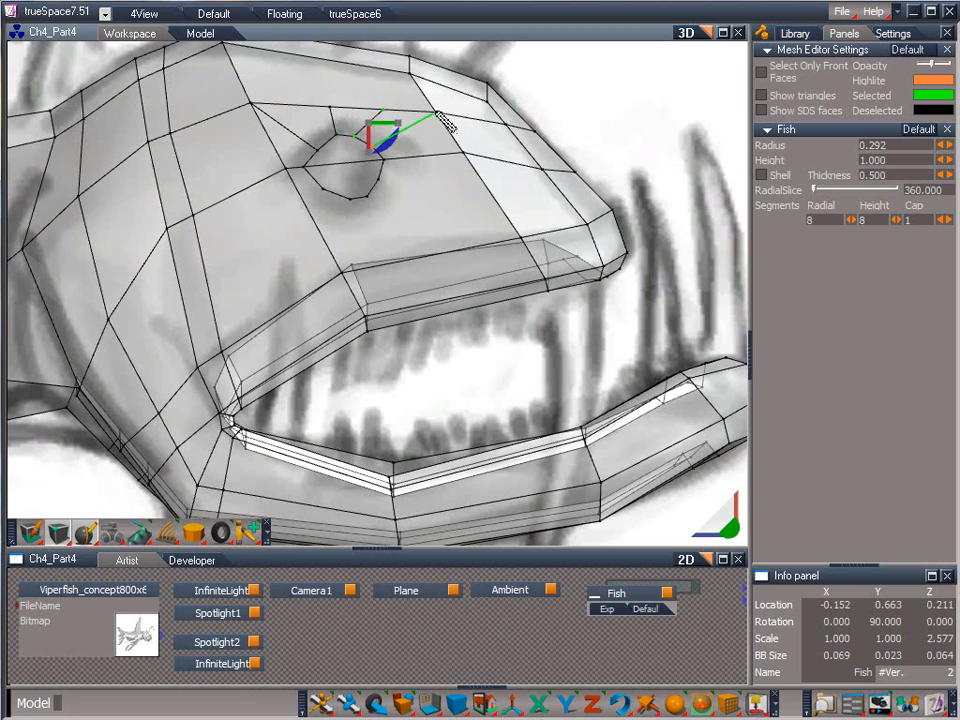
{"action": "left_click", "coordinate": [433, 114]}
Add edges from the lower eye ring vertices to the upper jaw line and rear polygon edge, and leave mesh editing
{"action": "left_click", "coordinate": [379, 180]}
{"action": "left_click", "coordinate": [520, 237]}
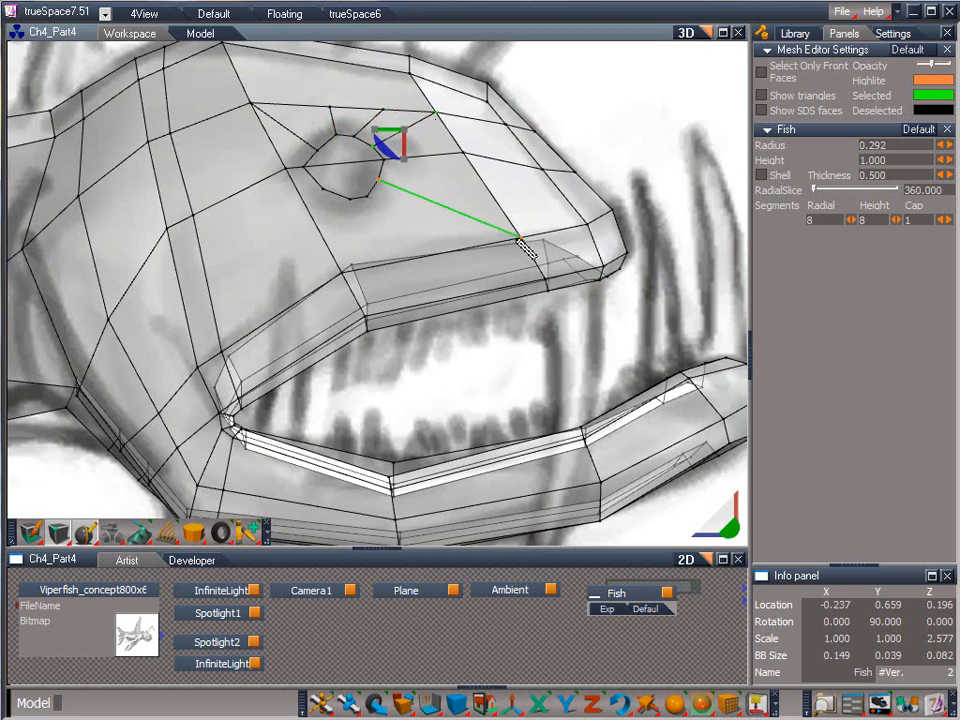
{"action": "left_click", "coordinate": [369, 199]}
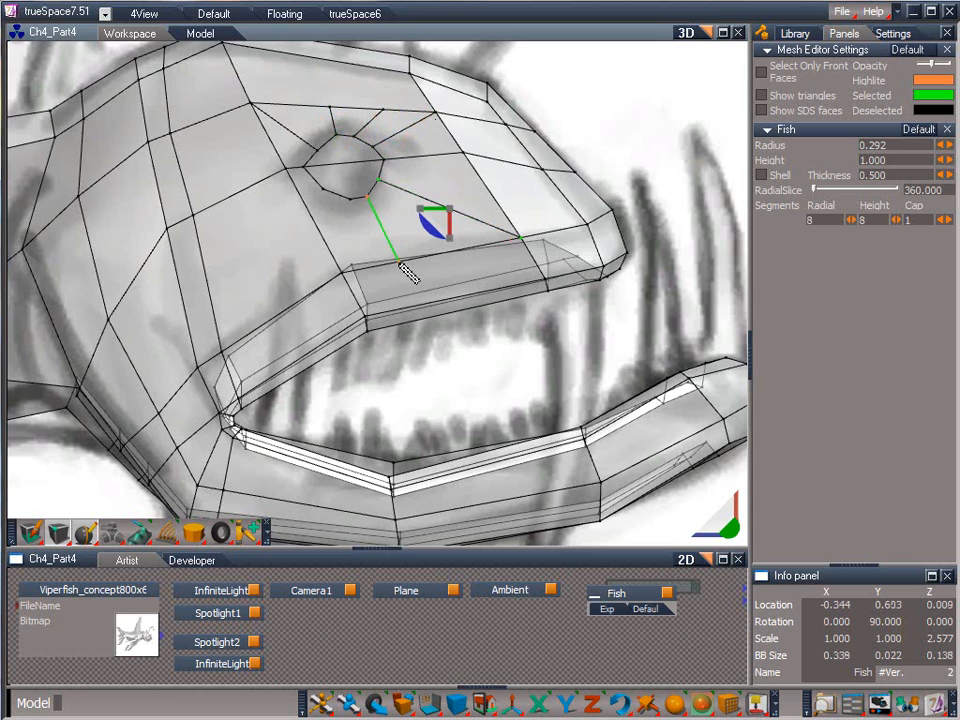
{"action": "left_click", "coordinate": [397, 262]}
{"action": "left_click", "coordinate": [349, 199]}
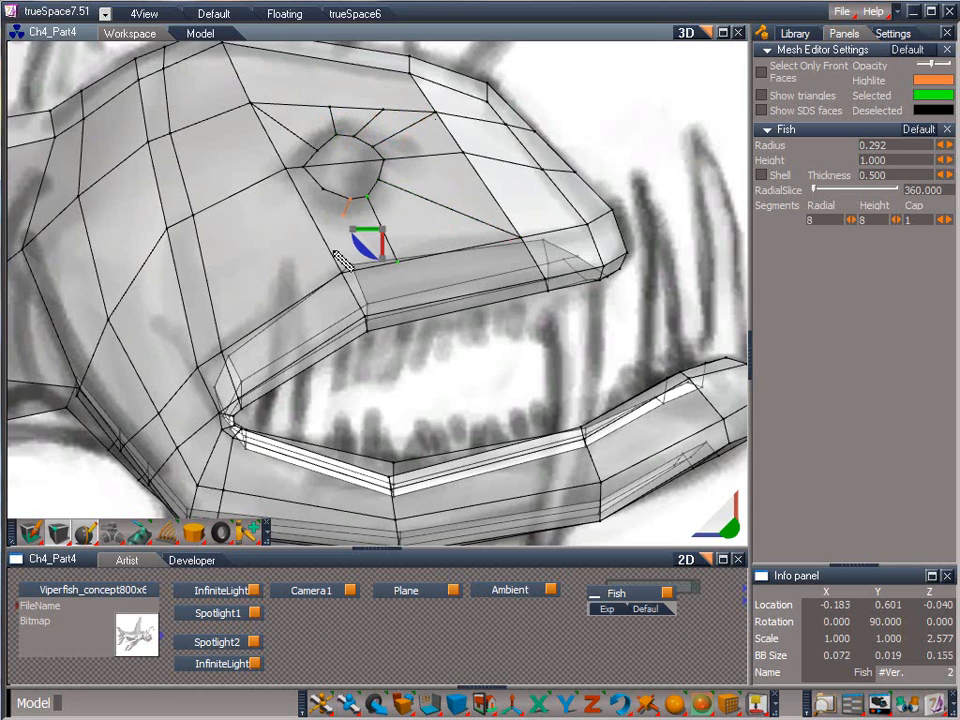
{"action": "left_click", "coordinate": [343, 270]}
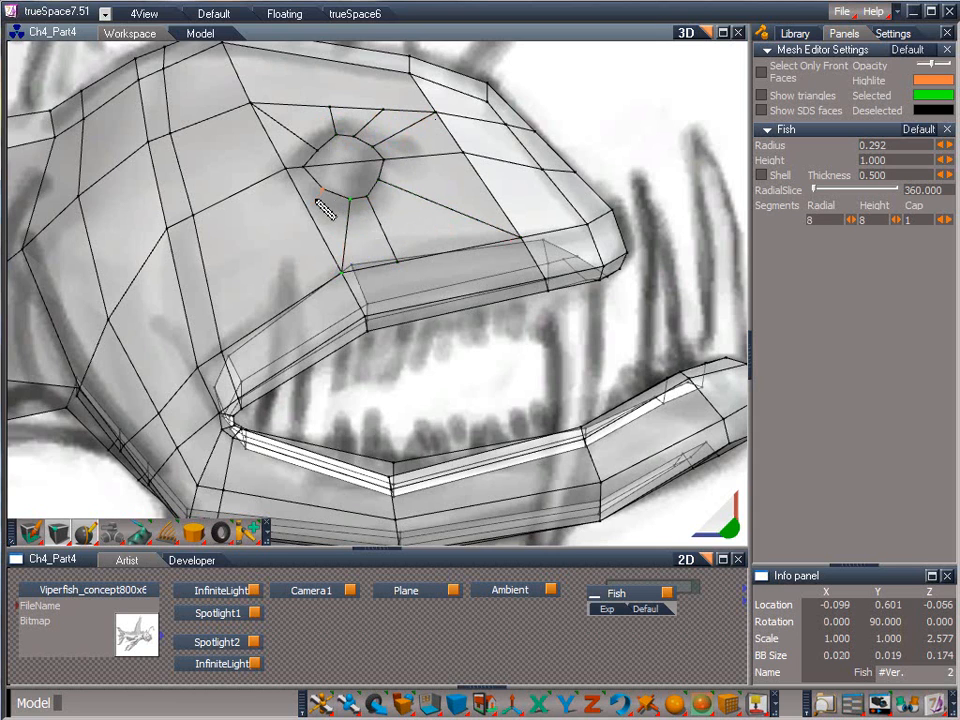
{"action": "left_click", "coordinate": [318, 218]}
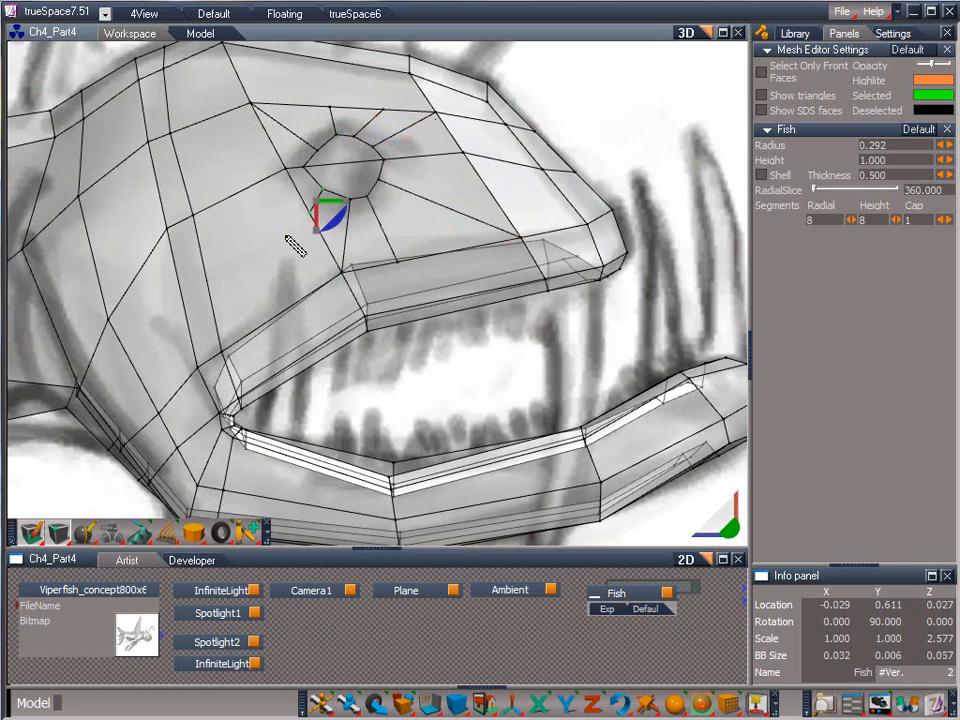
{"action": "right_click", "coordinate": [287, 237]}
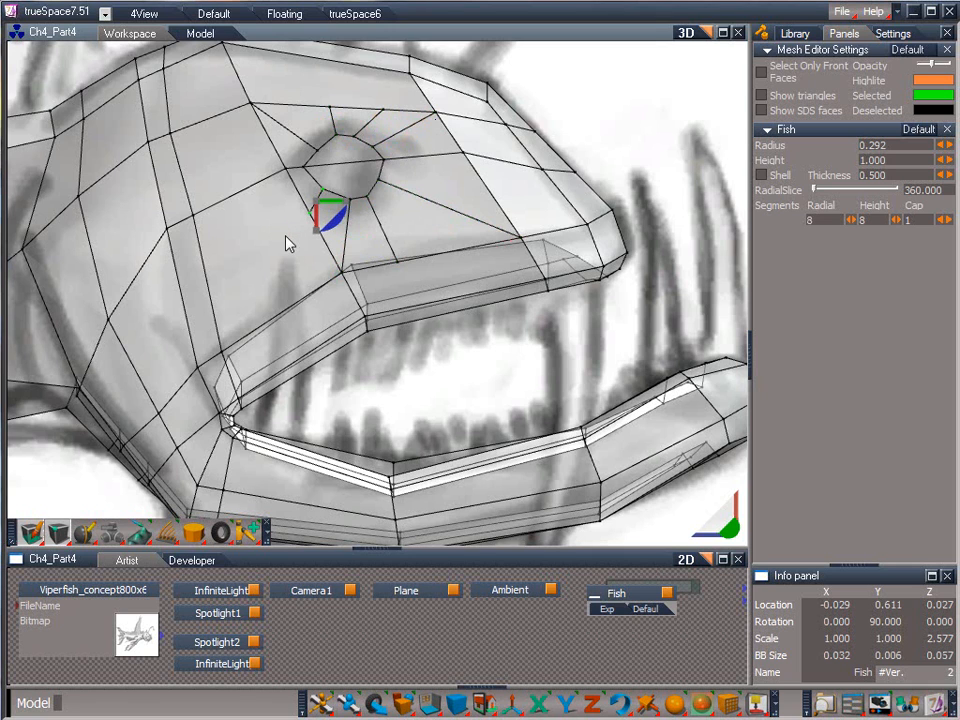
{"action": "right_click", "coordinate": [411, 377]}
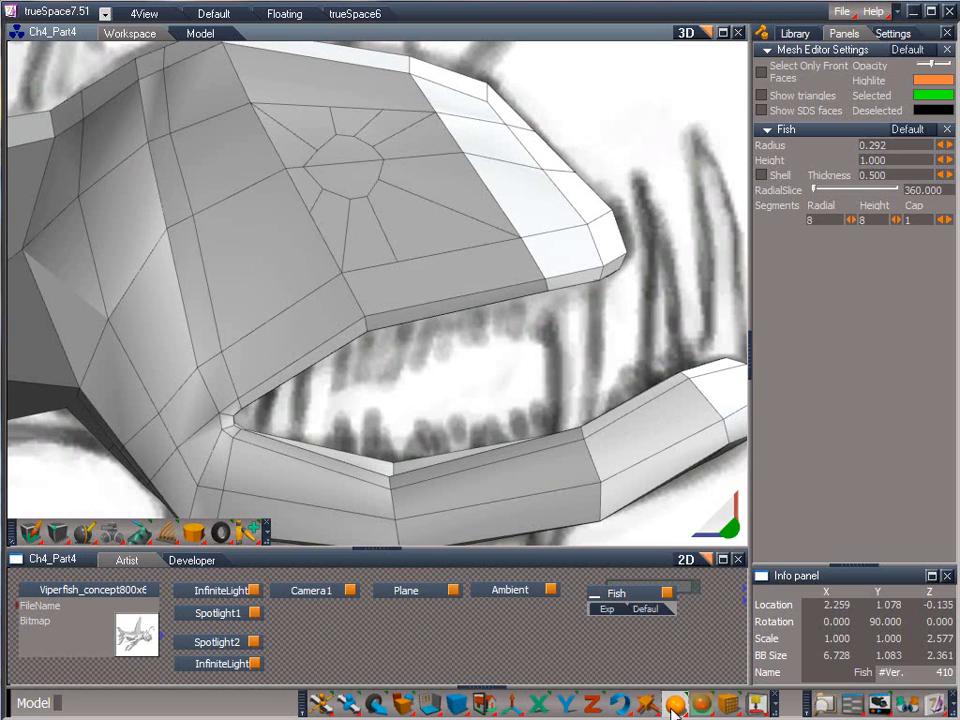
Place a sphere of radius 0.100 over the eye ring and set its rotation to X 0, Y 90, Z 0
{"action": "left_click_drag", "start_coordinate": [676, 706], "coordinate": [669, 491]}
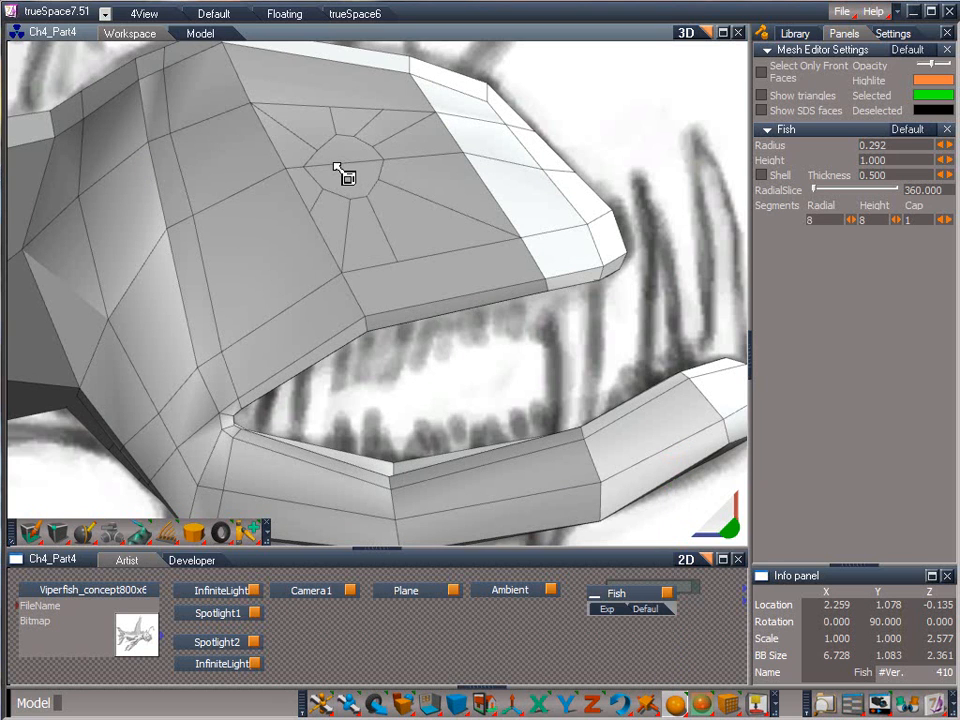
{"action": "left_click_drag", "start_coordinate": [336, 167], "coordinate": [377, 164]}
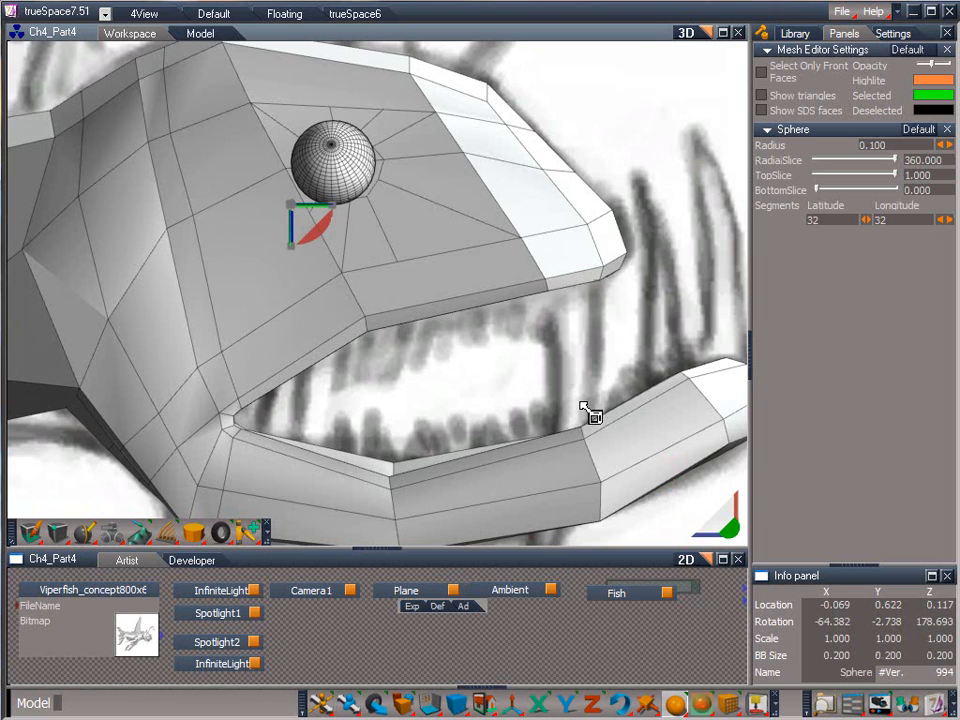
{"action": "left_click", "coordinate": [917, 621]}
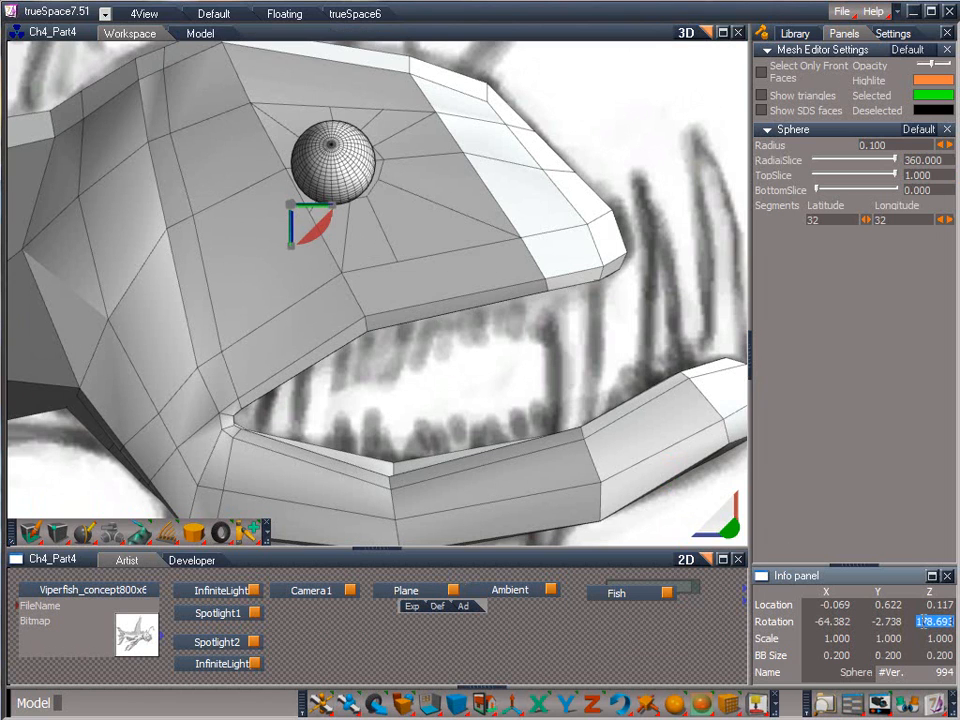
{"action": "type", "text": "0"}
{"action": "left_click", "coordinate": [887, 621]}
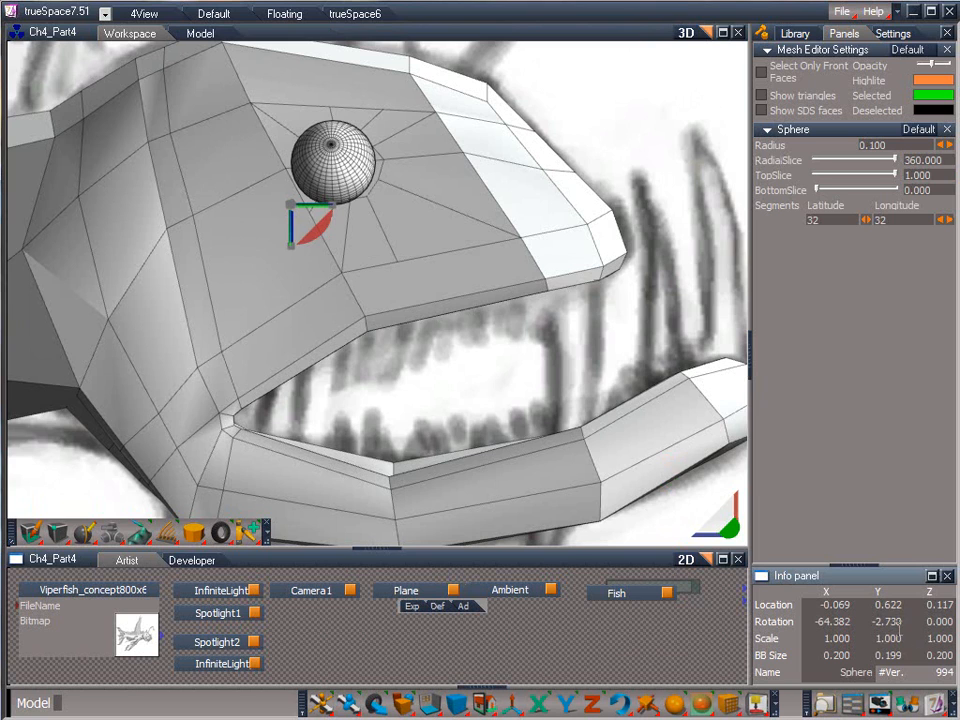
{"action": "type", "text": "90"}
{"action": "key", "text": "Return"}
{"action": "left_click", "coordinate": [846, 622]}
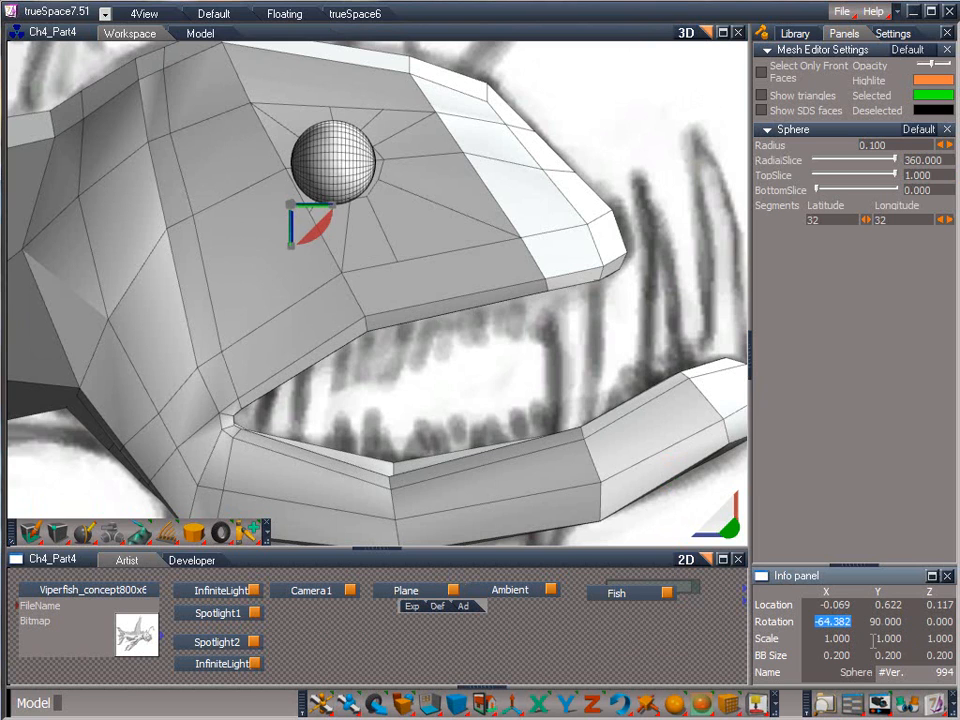
{"action": "type", "text": "0"}
{"action": "key", "text": "Return"}
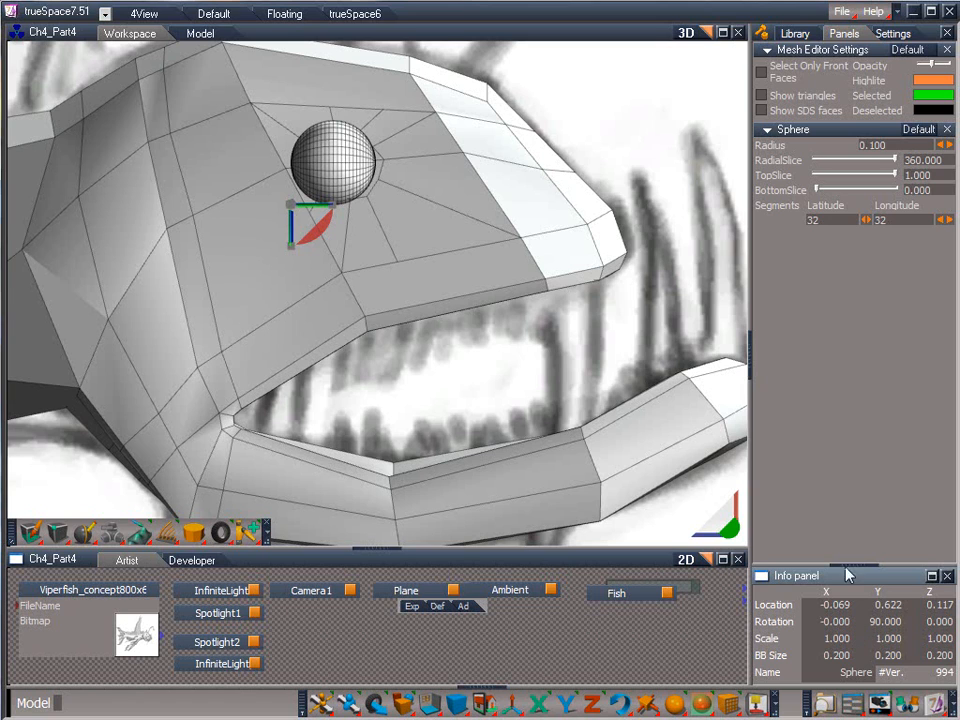
Set the sphere's latitude and longitude segments to 16 each
{"action": "key", "text": "BackSpace"}
{"action": "key", "text": "BackSpace"}
{"action": "type", "text": "16"}
{"action": "key", "text": "Return"}
{"action": "key", "text": "BackSpace"}
{"action": "key", "text": "BackSpace"}
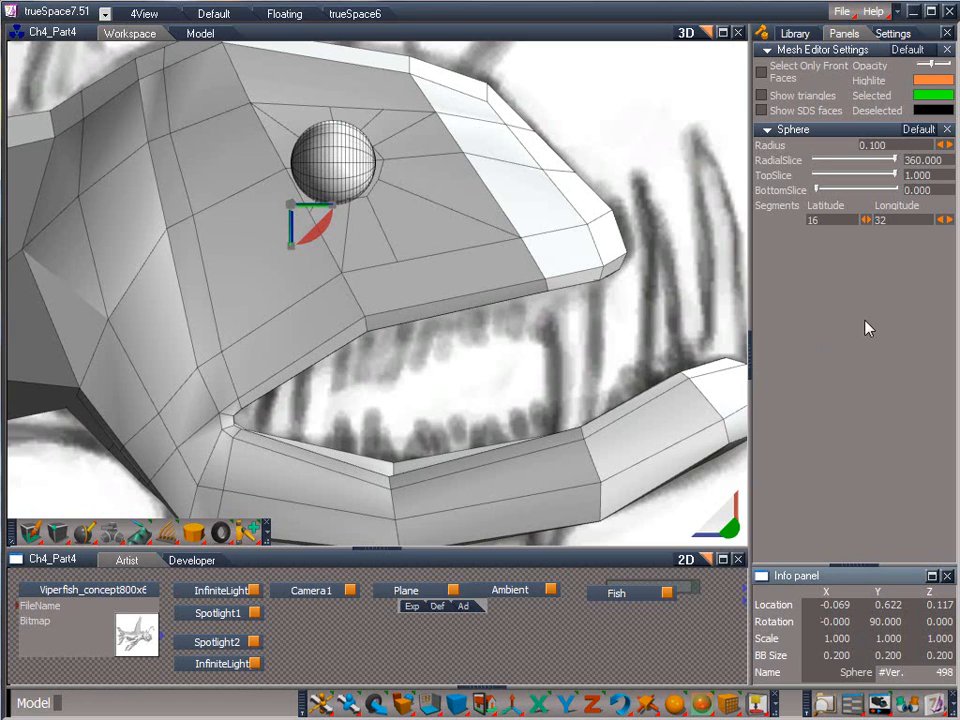
{"action": "type", "text": "16"}
{"action": "key", "text": "Return"}
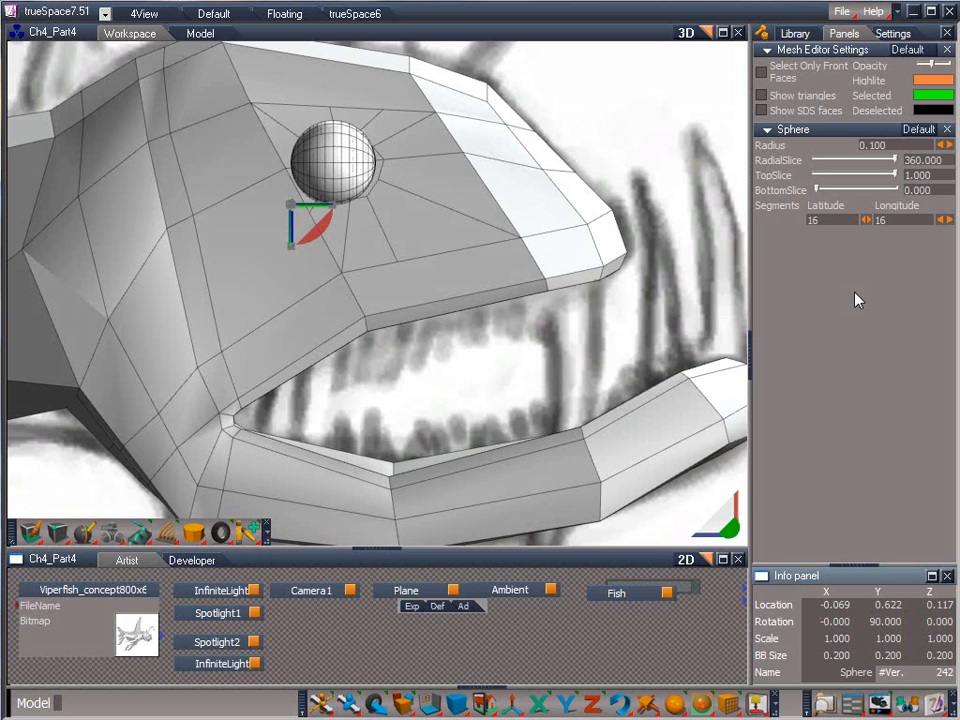
Show the sphere's object render attributes in the 3D view settings and enable its object mode
{"action": "left_click", "coordinate": [906, 34]}
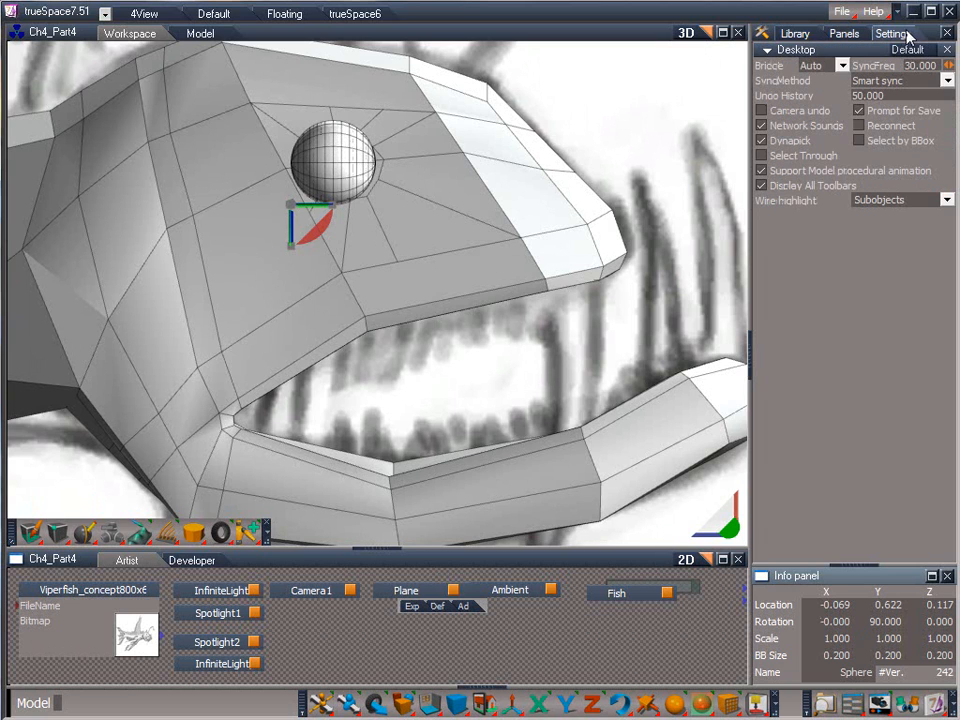
{"action": "left_click", "coordinate": [947, 51]}
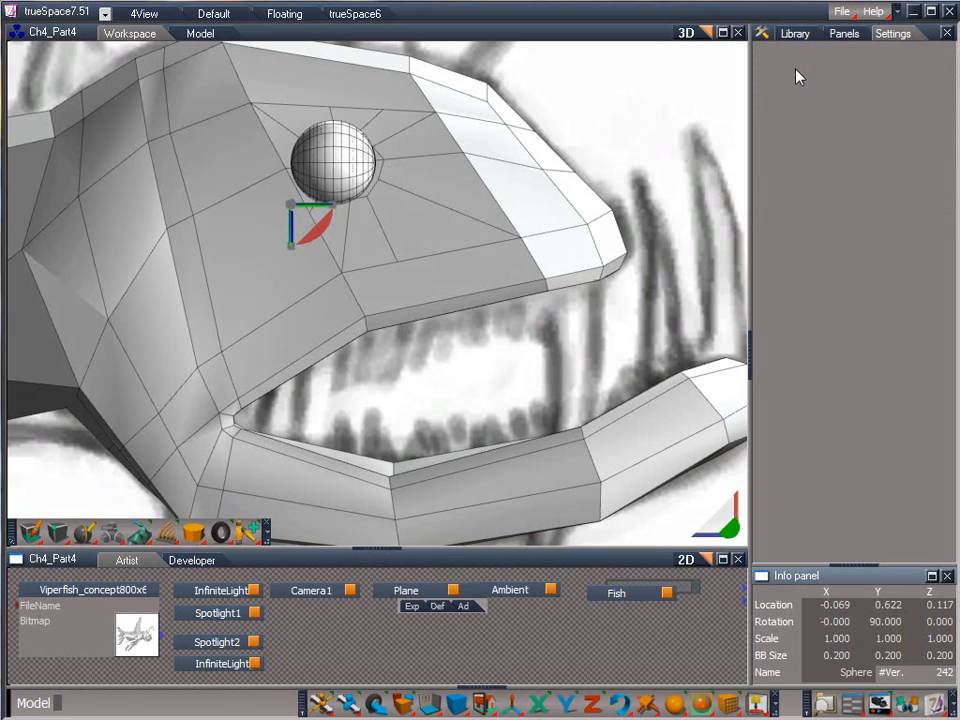
{"action": "left_click", "coordinate": [630, 37]}
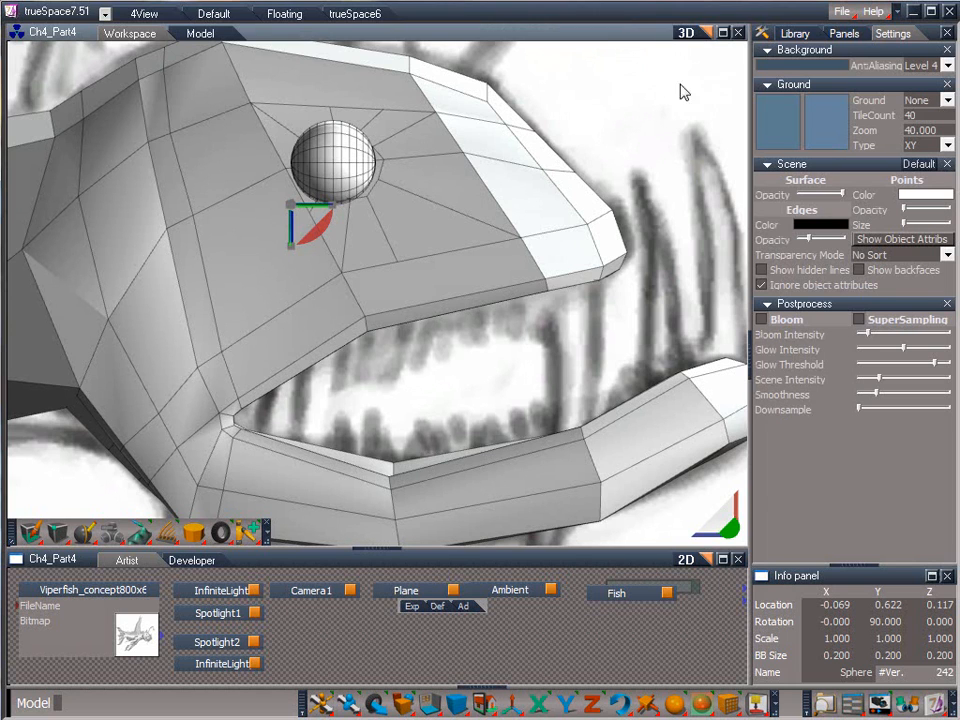
{"action": "left_click", "coordinate": [878, 240]}
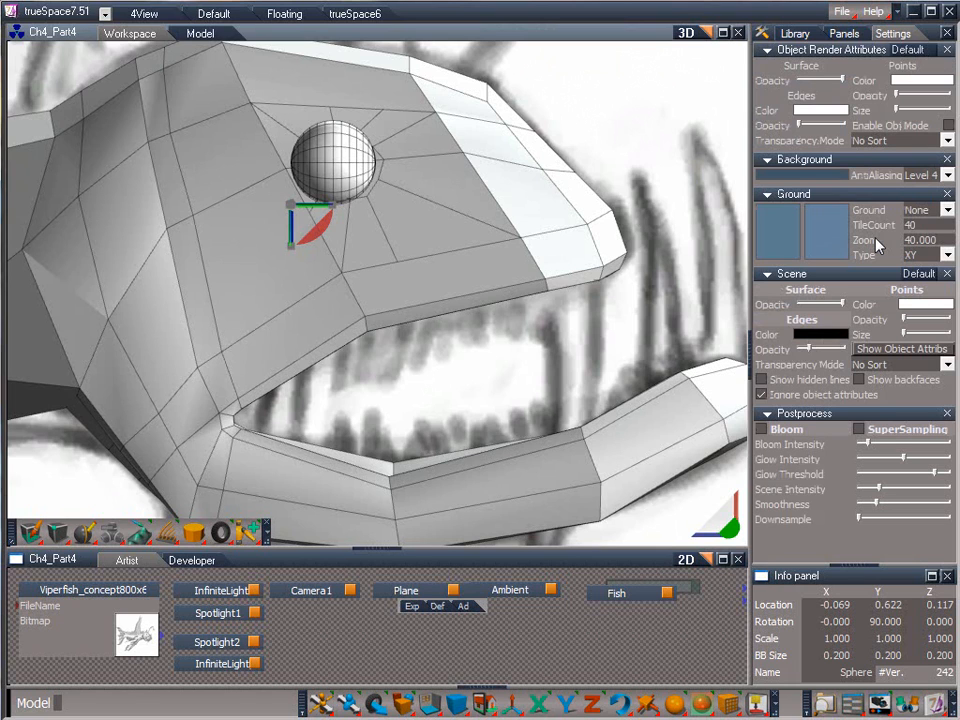
{"action": "left_click", "coordinate": [948, 126]}
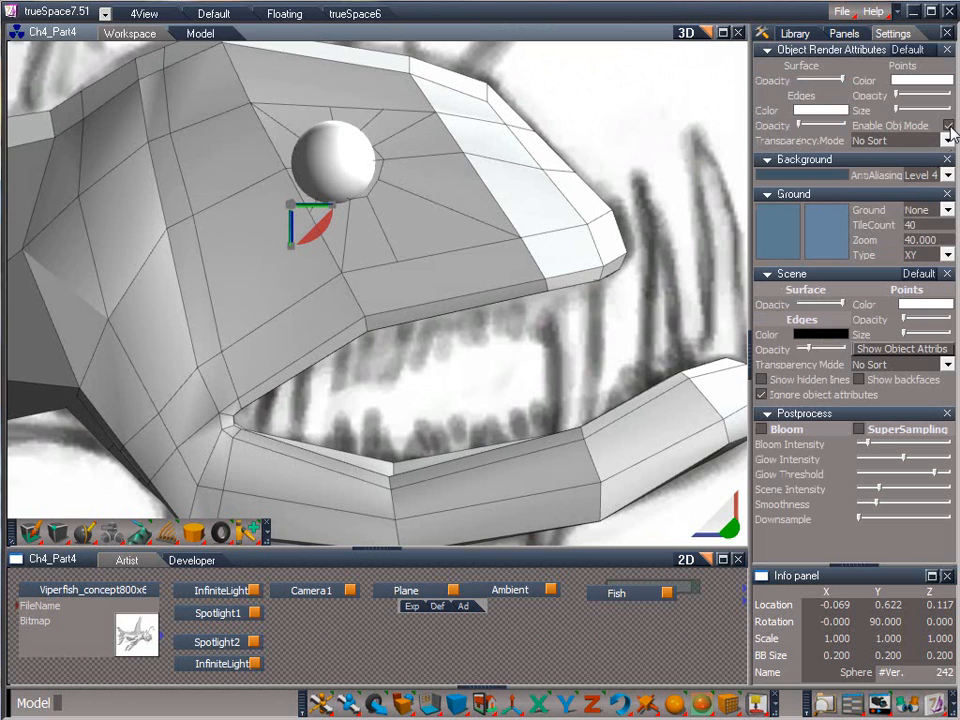
Set the sphere's edge color to yellow (RGB 236, 239, 97) and raise its edge opacity slightly
{"action": "left_click", "coordinate": [823, 110]}
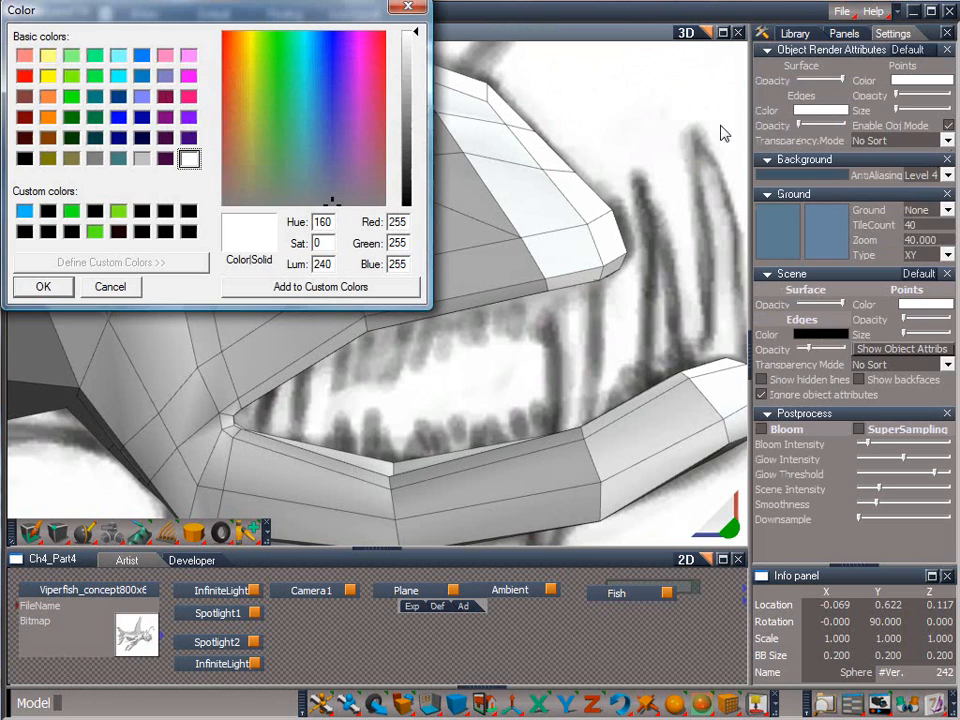
{"action": "left_click", "coordinate": [250, 64]}
{"action": "left_click", "coordinate": [409, 99]}
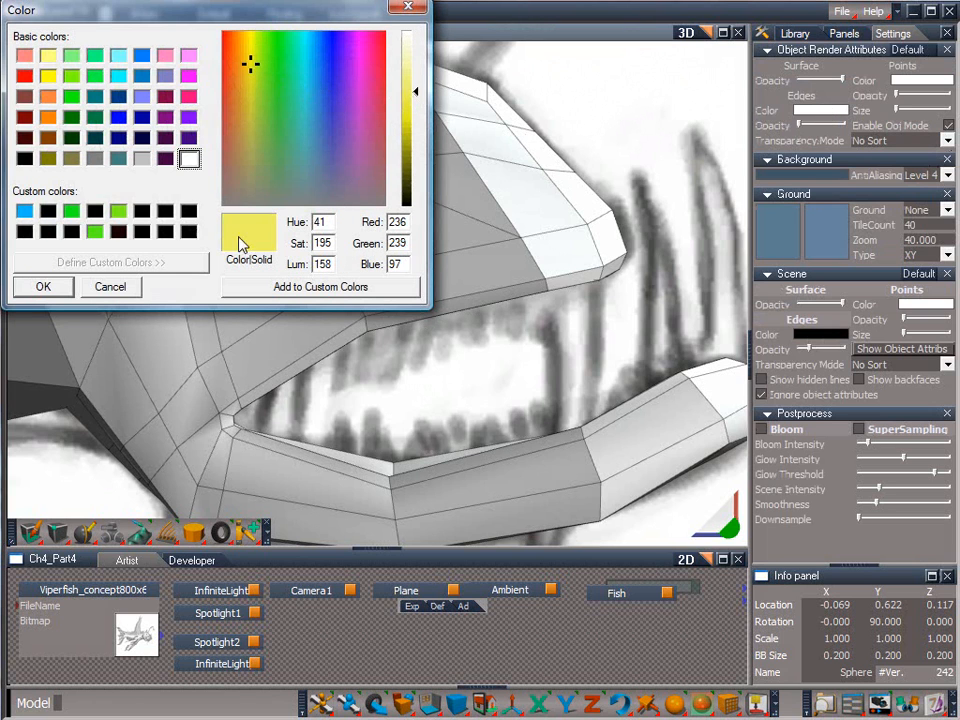
{"action": "left_click", "coordinate": [64, 286]}
{"action": "left_click_drag", "start_coordinate": [801, 126], "coordinate": [811, 125]}
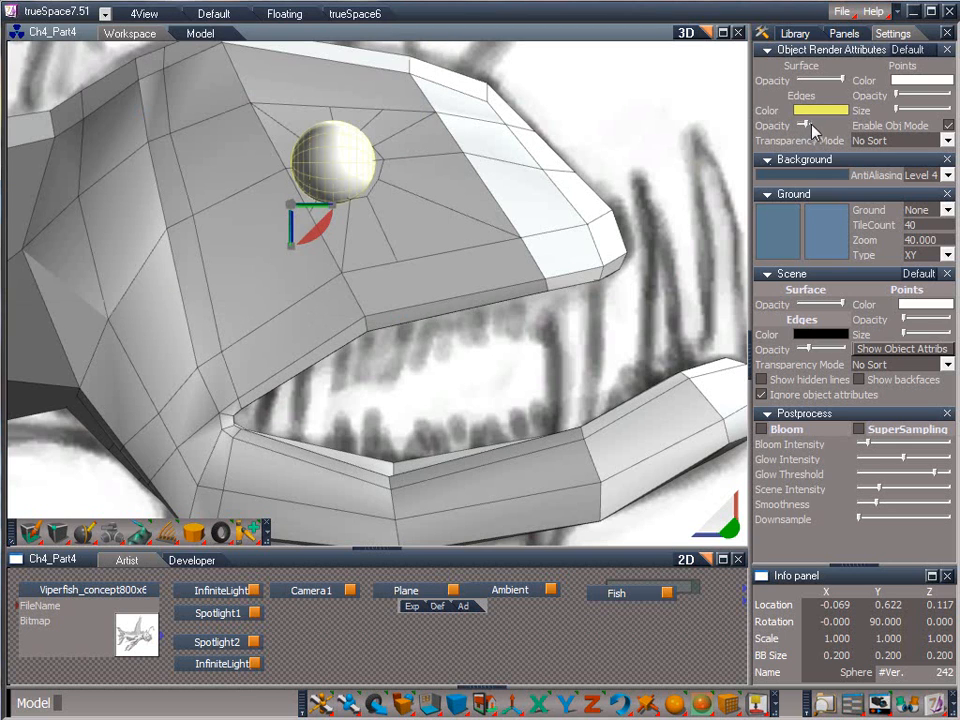
Delete Spotlight1 and Spotlight2 from the scene
{"action": "left_click", "coordinate": [843, 33]}
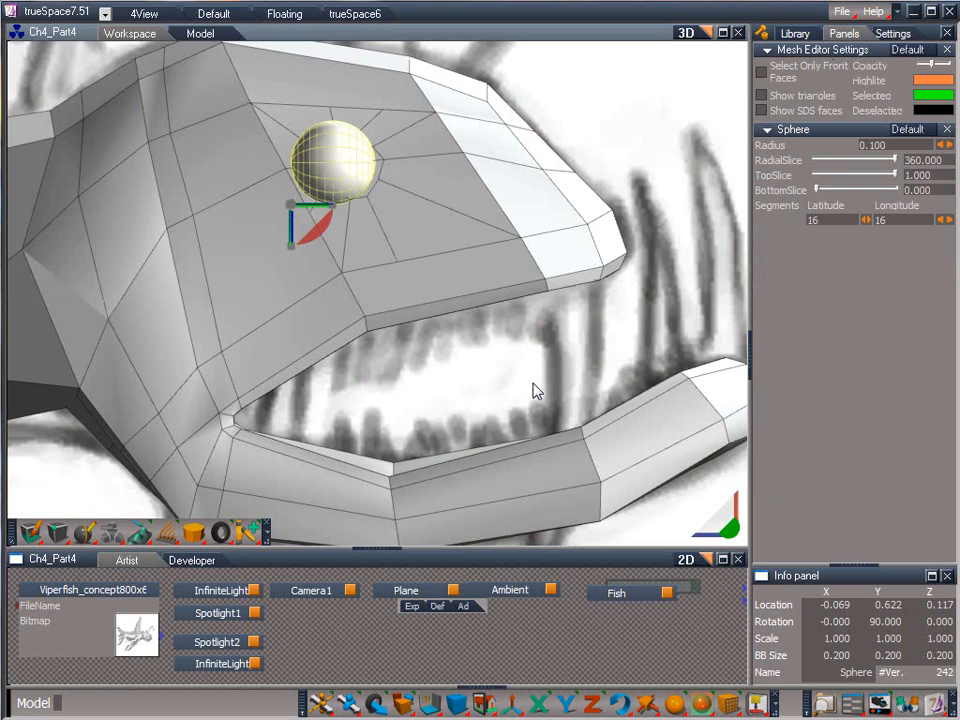
{"action": "left_click", "coordinate": [230, 613]}
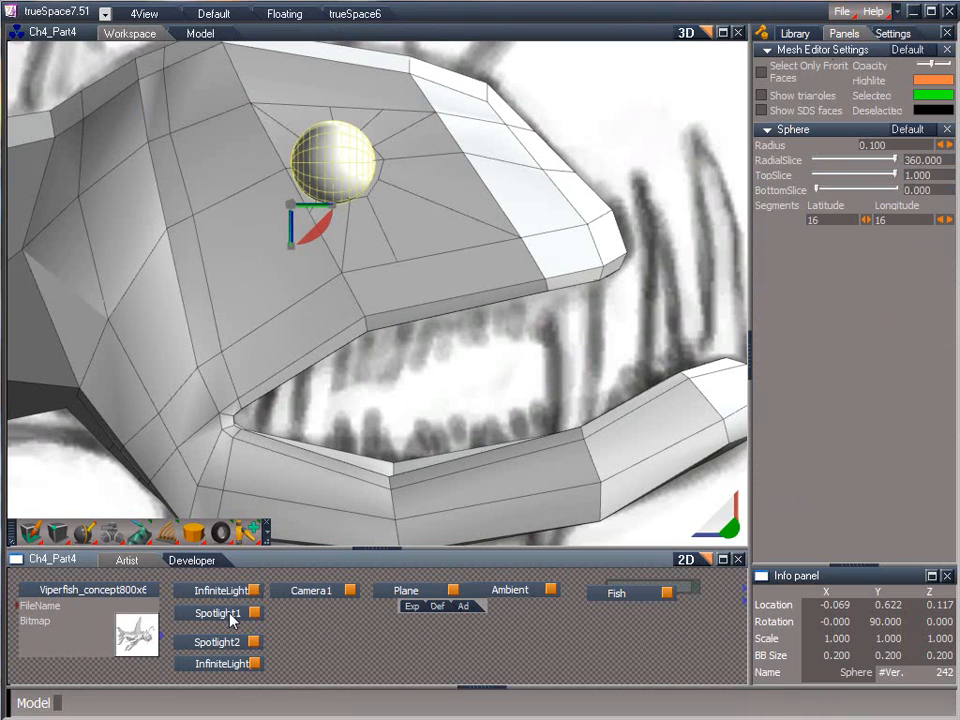
{"action": "left_click", "coordinate": [230, 615]}
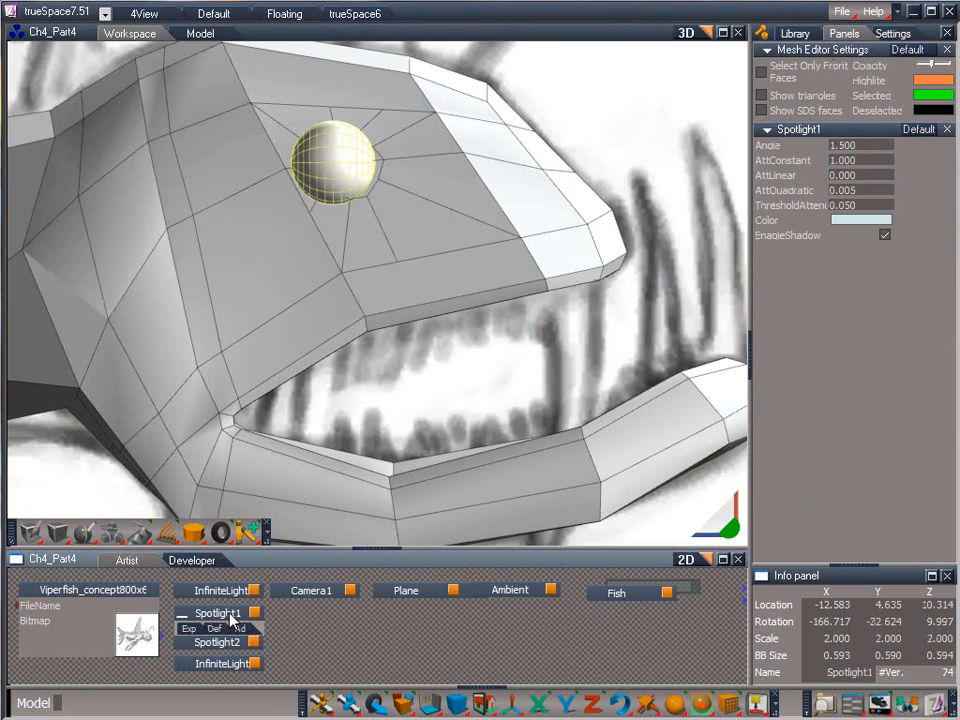
{"action": "key", "text": "Delete"}
{"action": "left_click", "coordinate": [230, 641]}
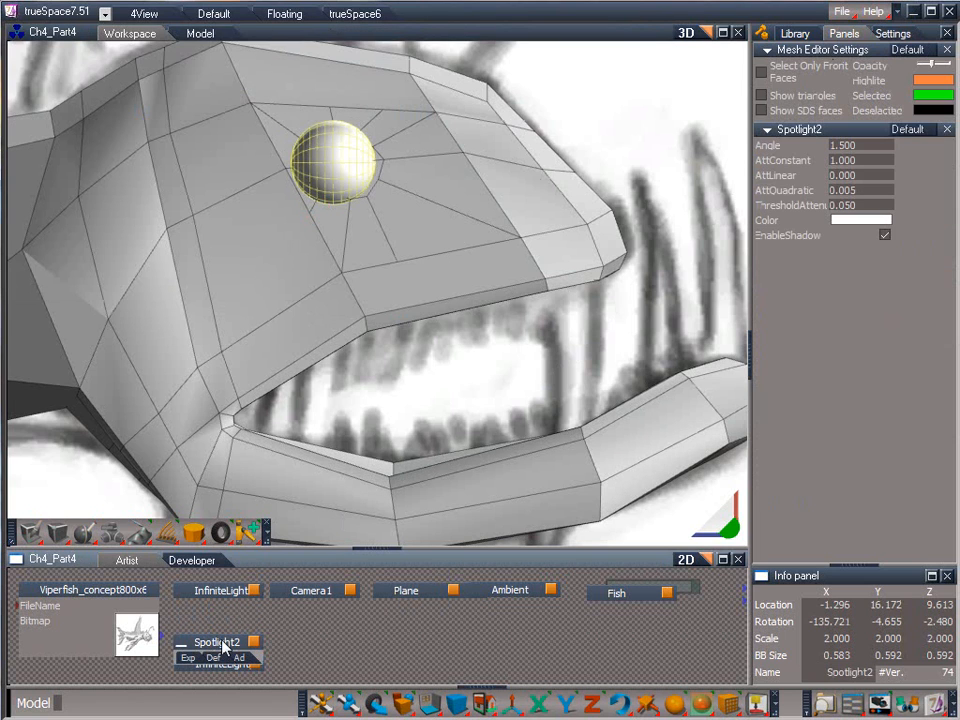
{"action": "key", "text": "Delete"}
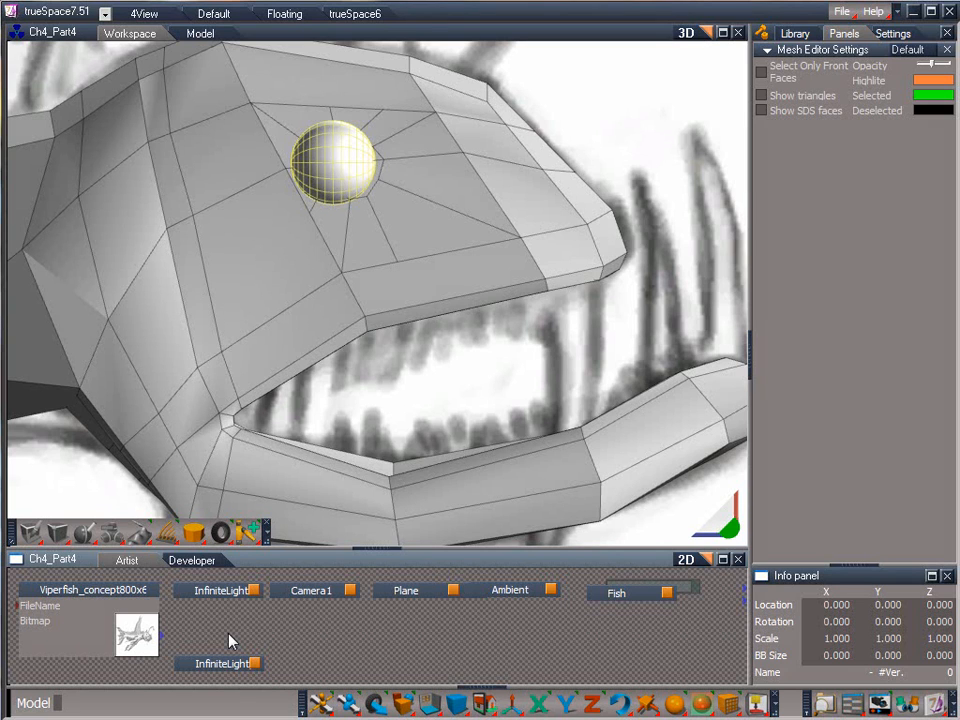
Arrange the scene nodes: stack the second InfiniteLight and Ambient below the first InfiniteLight, and put Sphere between Plane and Fish
{"action": "left_click_drag", "start_coordinate": [225, 671], "coordinate": [224, 625]}
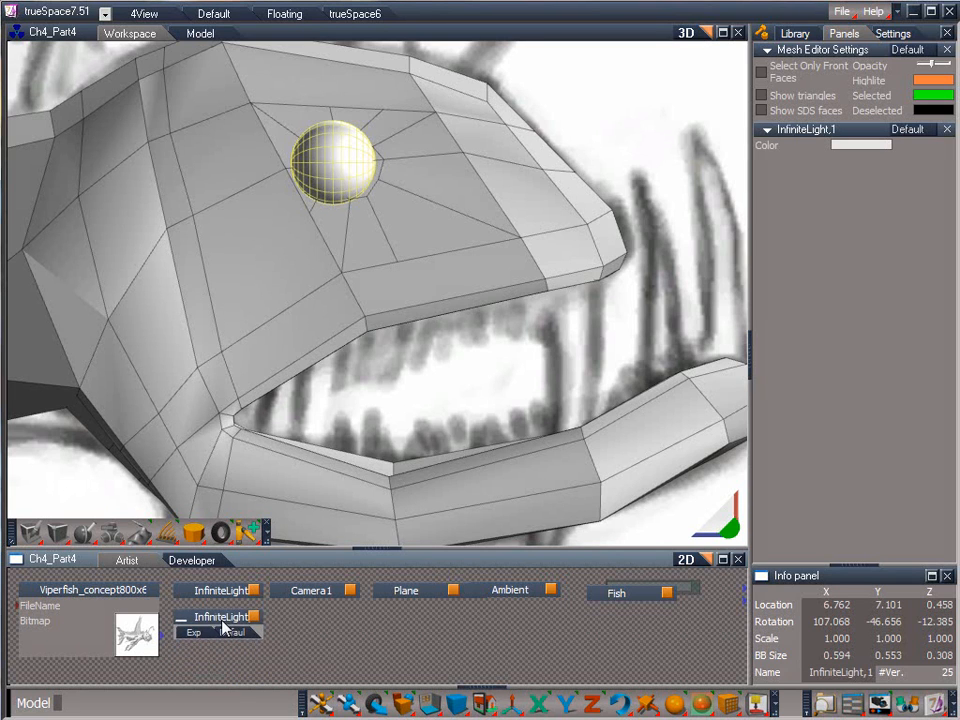
{"action": "left_click_drag", "start_coordinate": [495, 598], "coordinate": [210, 645]}
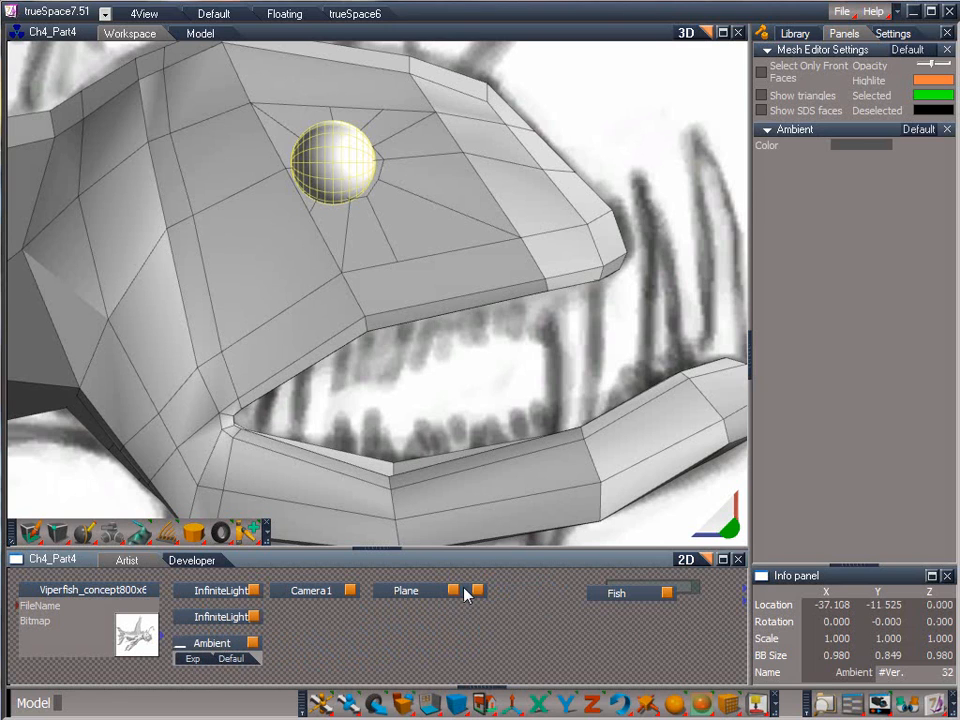
{"action": "left_click_drag", "start_coordinate": [466, 594], "coordinate": [530, 597]}
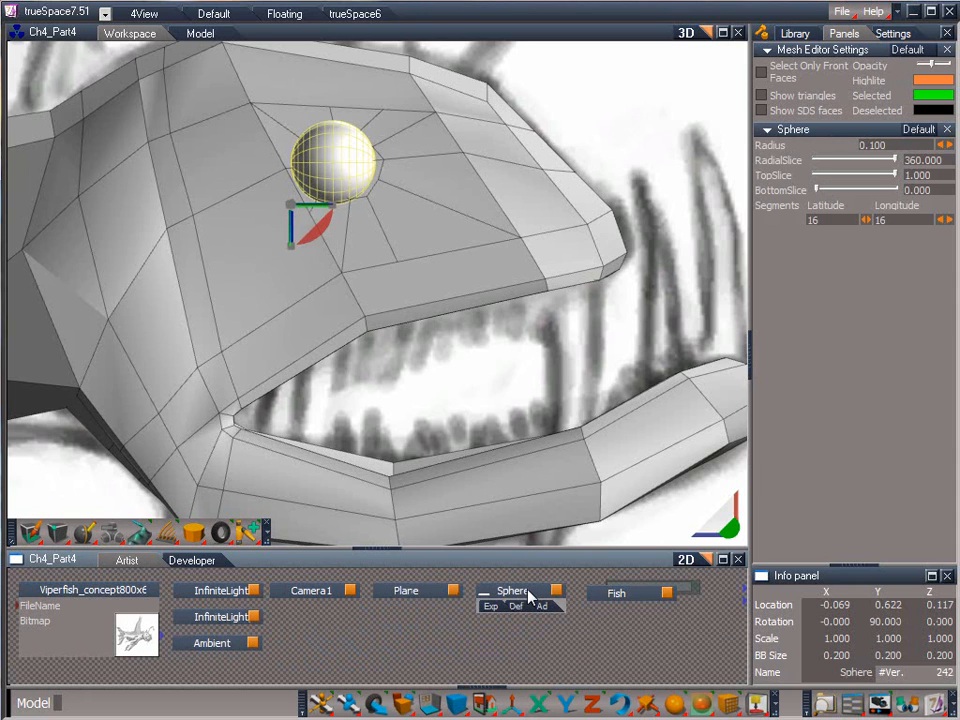
Go into the sphere's Material List and its Material Chunk, pull the Solid node clear and show its settings
{"action": "left_click", "coordinate": [555, 590]}
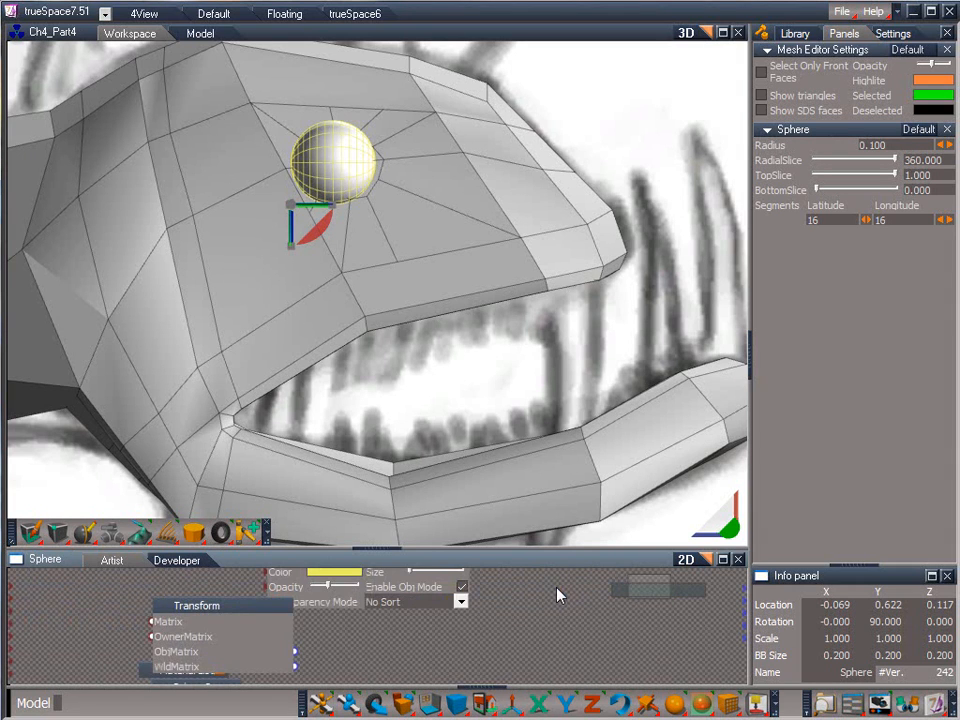
{"action": "left_click_drag", "start_coordinate": [637, 589], "coordinate": [629, 595]}
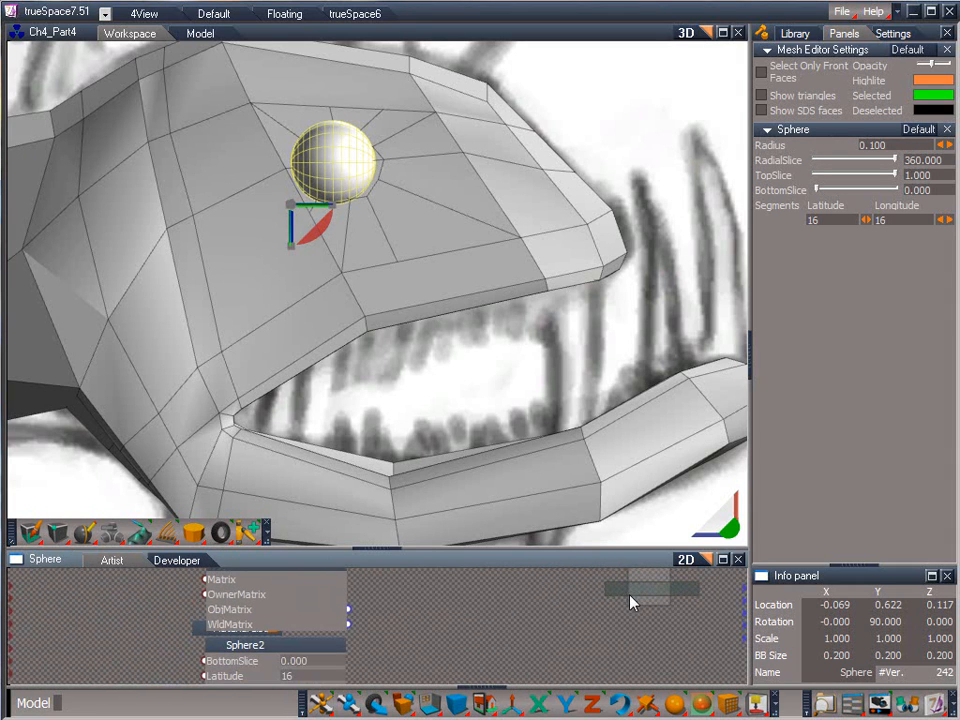
{"action": "left_click_drag", "start_coordinate": [204, 636], "coordinate": [418, 605]}
{"action": "left_click", "coordinate": [480, 598]}
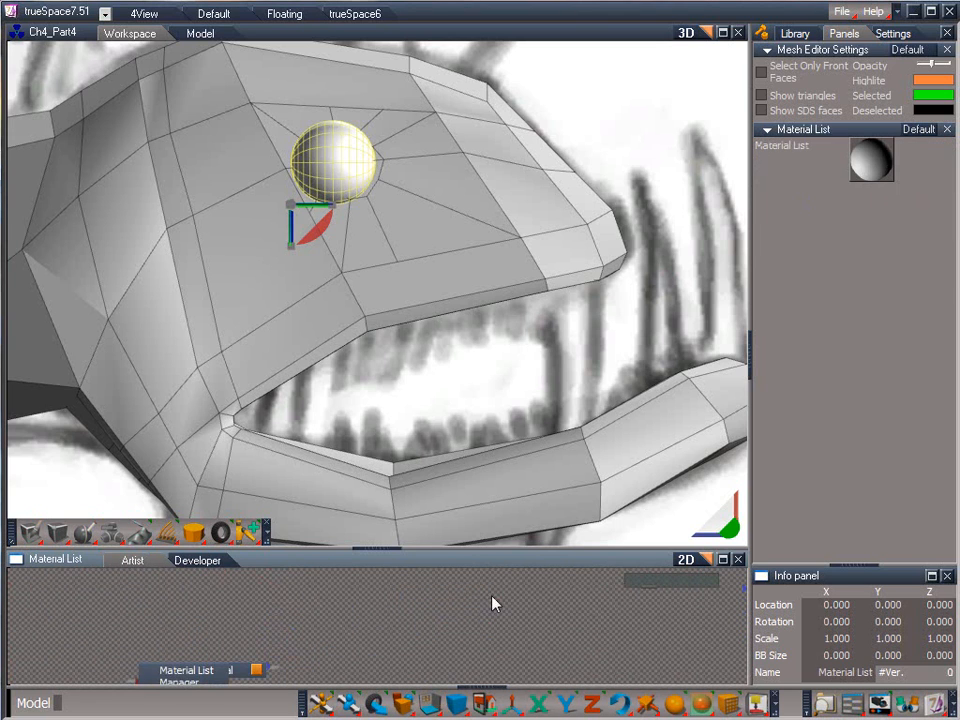
{"action": "left_click_drag", "start_coordinate": [643, 586], "coordinate": [639, 594]}
{"action": "left_click_drag", "start_coordinate": [332, 627], "coordinate": [408, 617]}
{"action": "left_click", "coordinate": [420, 606]}
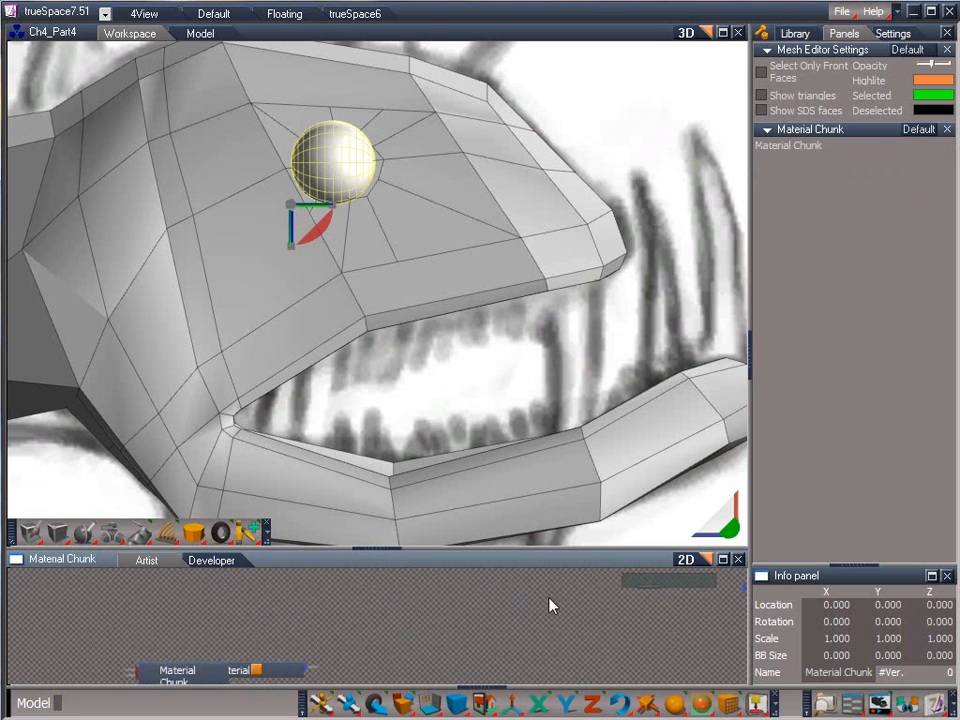
{"action": "left_click", "coordinate": [279, 669]}
{"action": "left_click_drag", "start_coordinate": [285, 677], "coordinate": [390, 598]}
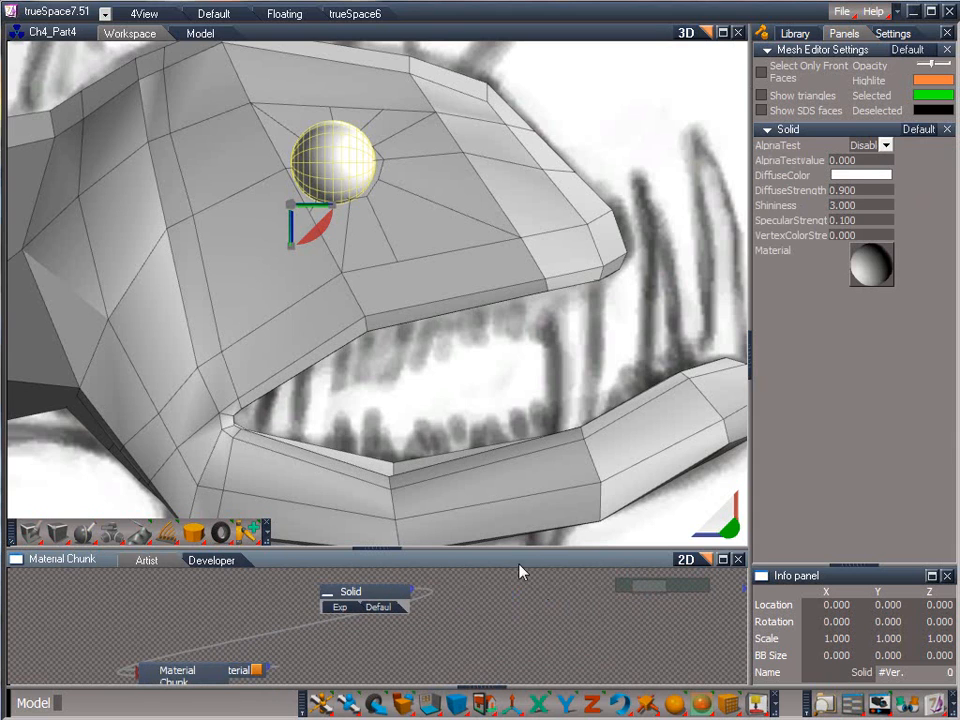
Set the sphere material's diffuse color to light blue (RGB 86, 182, 233)
{"action": "left_click", "coordinate": [866, 176]}
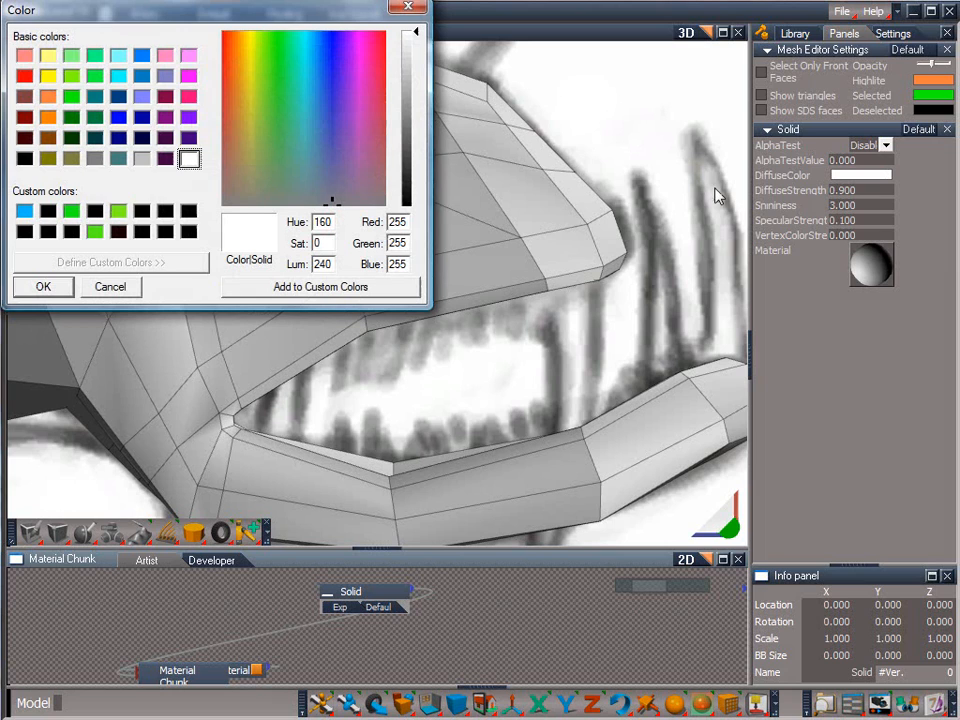
{"action": "left_click", "coordinate": [314, 71]}
{"action": "left_click", "coordinate": [416, 97]}
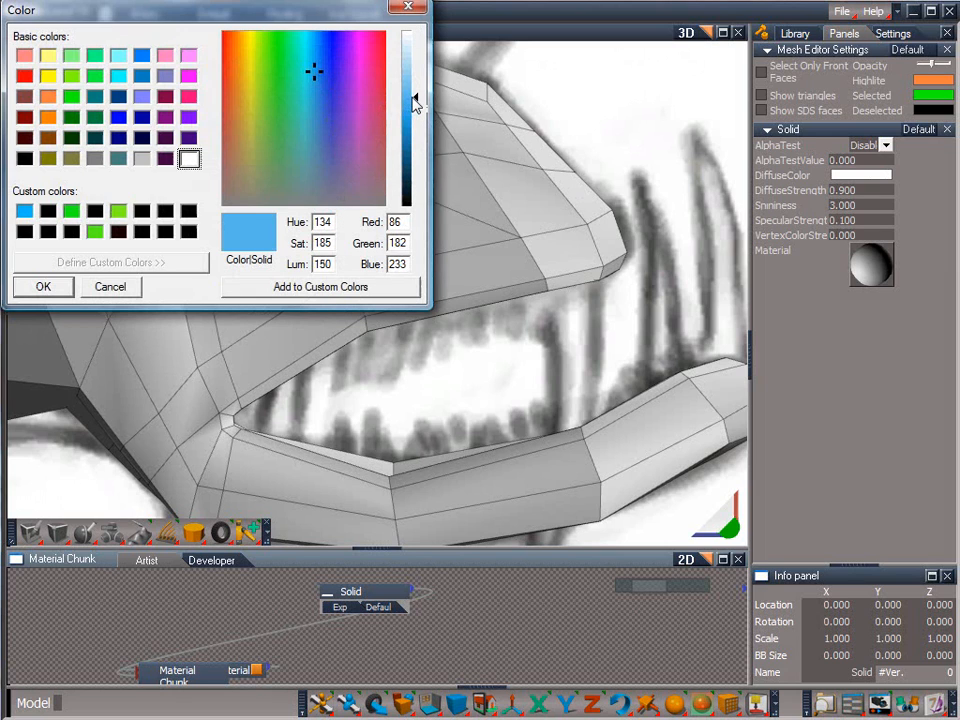
{"action": "left_click", "coordinate": [69, 290]}
Set the Solid material's diffuse strength to 1, shininess to 0 and specular strength to 0
{"action": "type", "text": "1"}
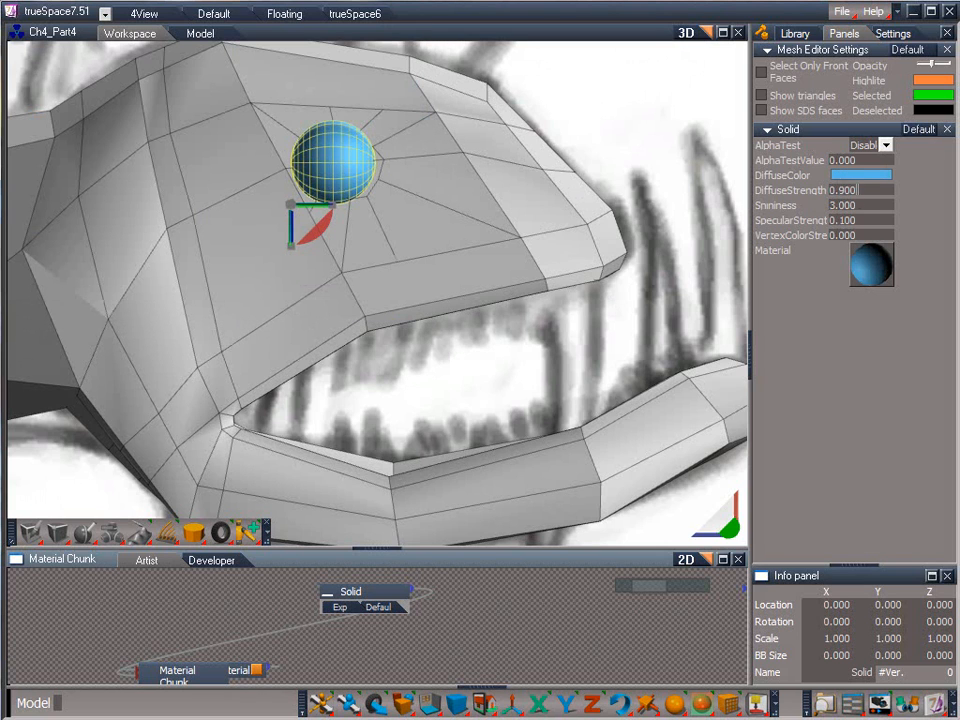
{"action": "key", "text": "Tab"}
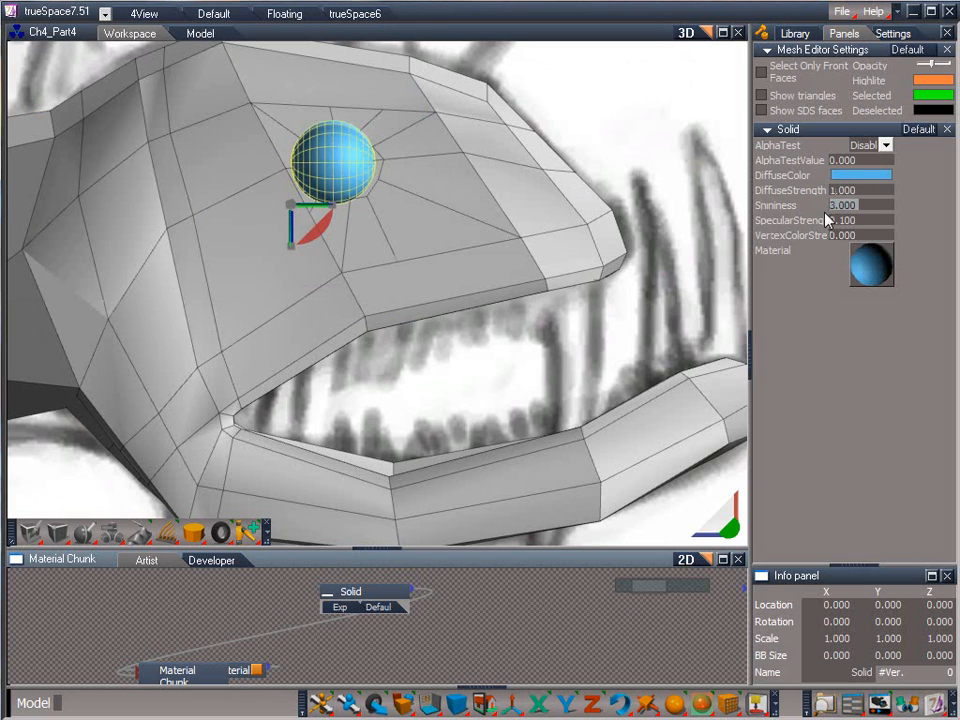
{"action": "type", "text": "0"}
{"action": "key", "text": "Tab"}
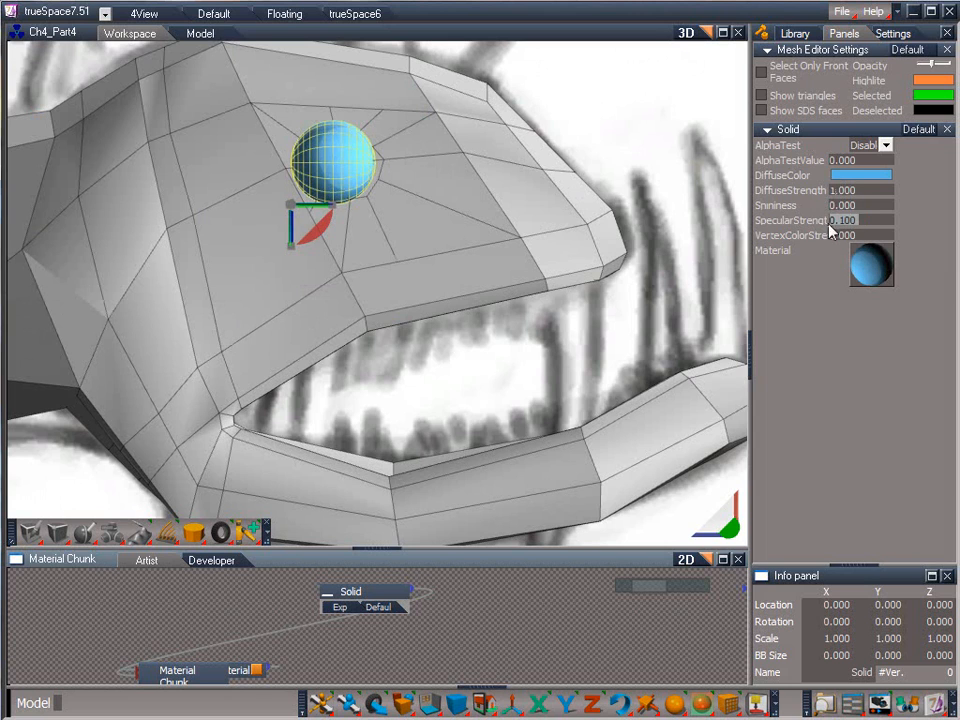
{"action": "type", "text": "0"}
{"action": "key", "text": "Tab"}
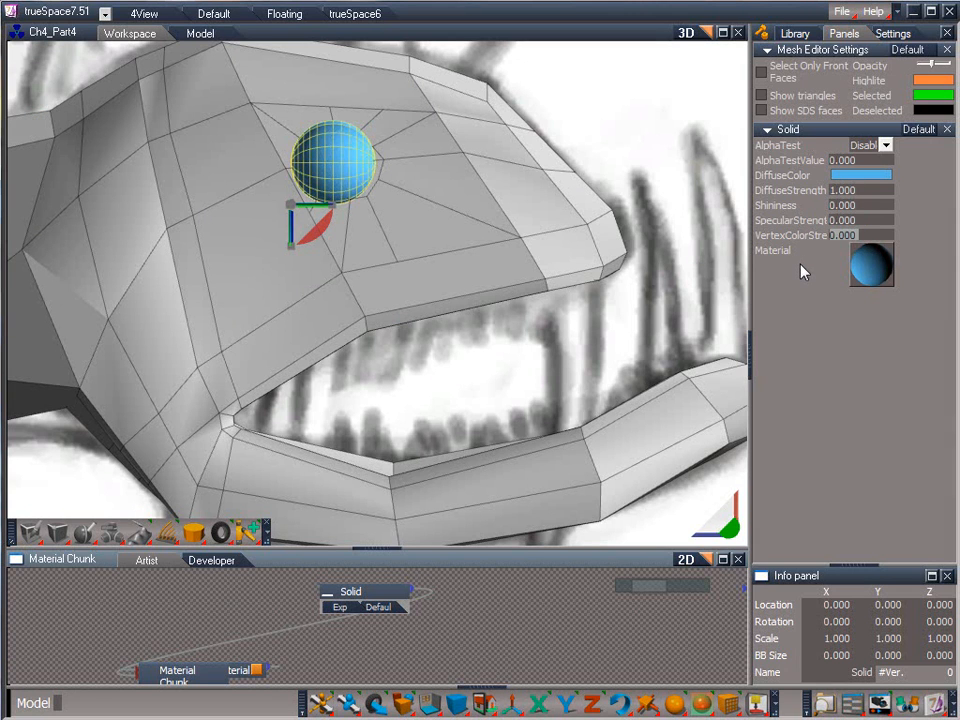
Return from the material network to the top level of the scene and select the sphere
{"action": "left_click", "coordinate": [708, 560]}
{"action": "left_click", "coordinate": [708, 560]}
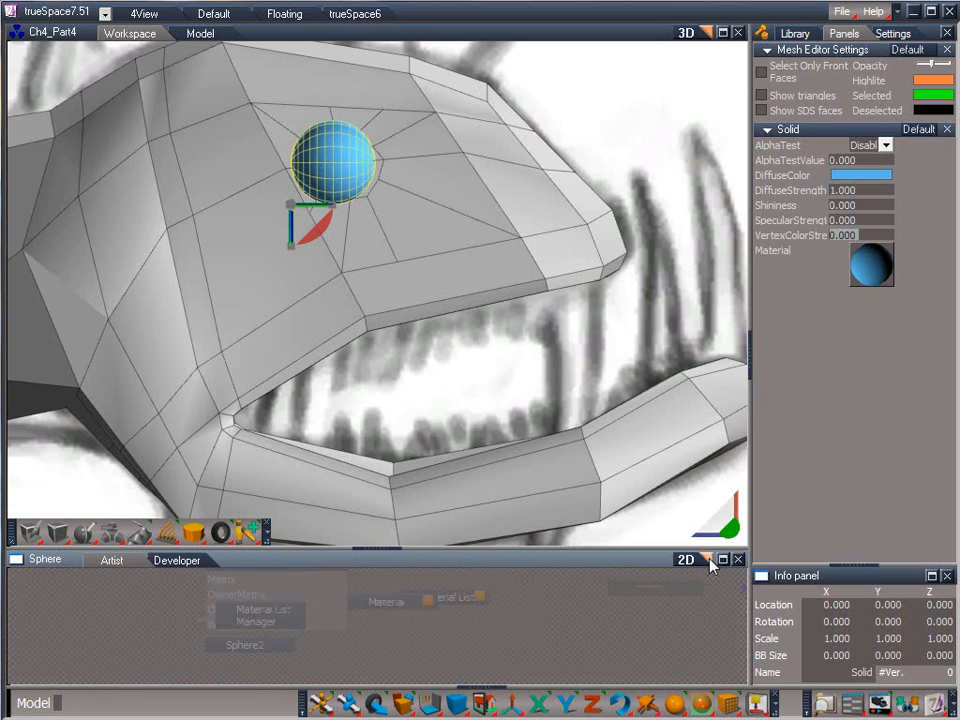
{"action": "left_click", "coordinate": [708, 560]}
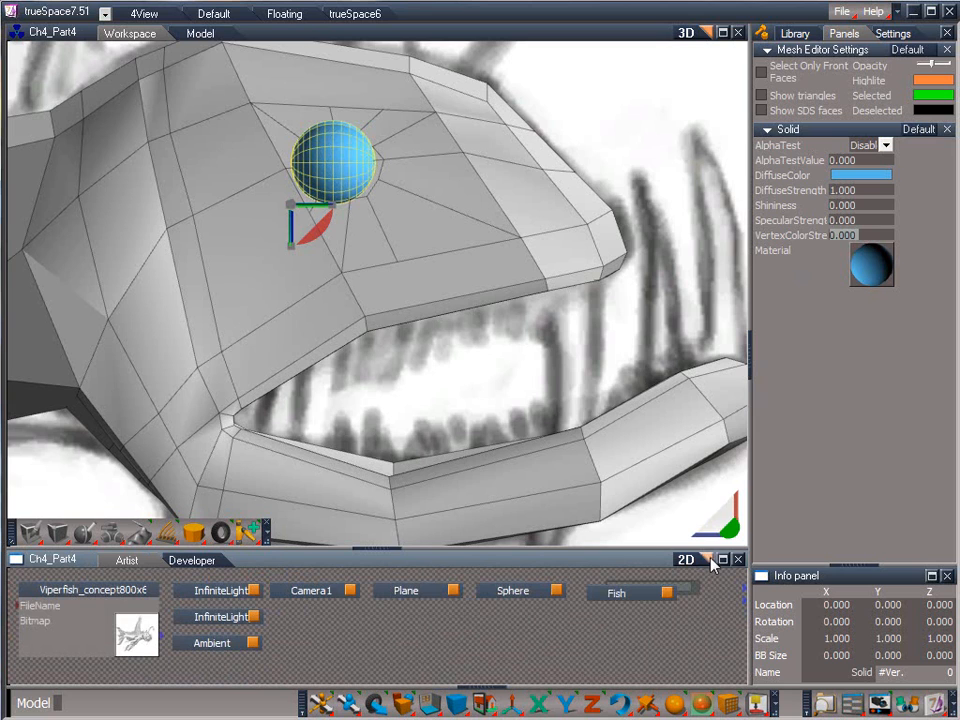
{"action": "left_click", "coordinate": [604, 621]}
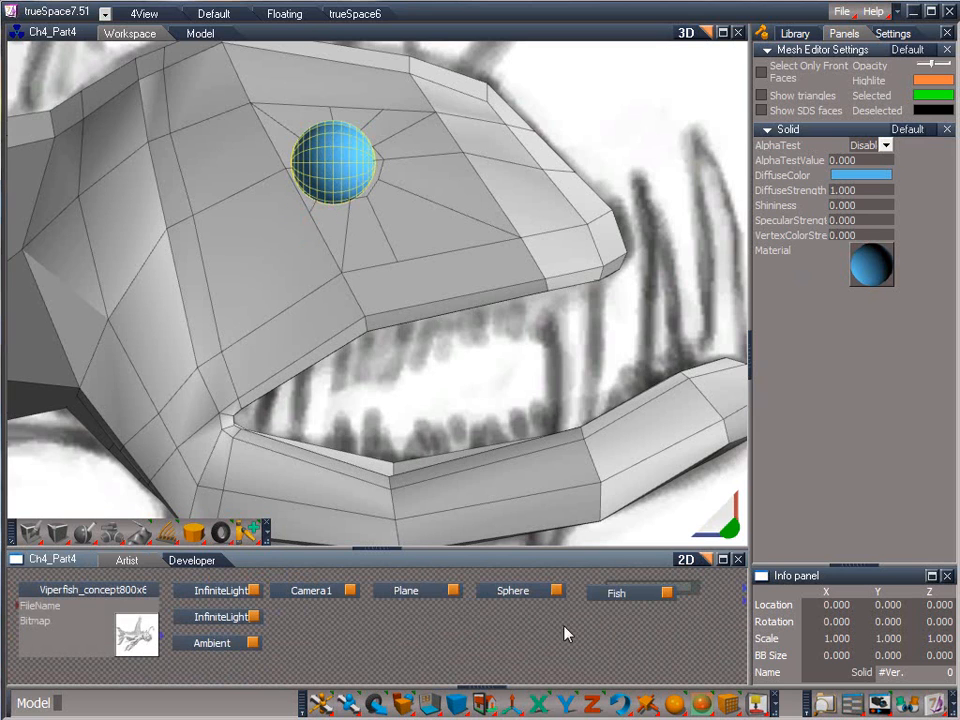
{"action": "left_click", "coordinate": [515, 592]}
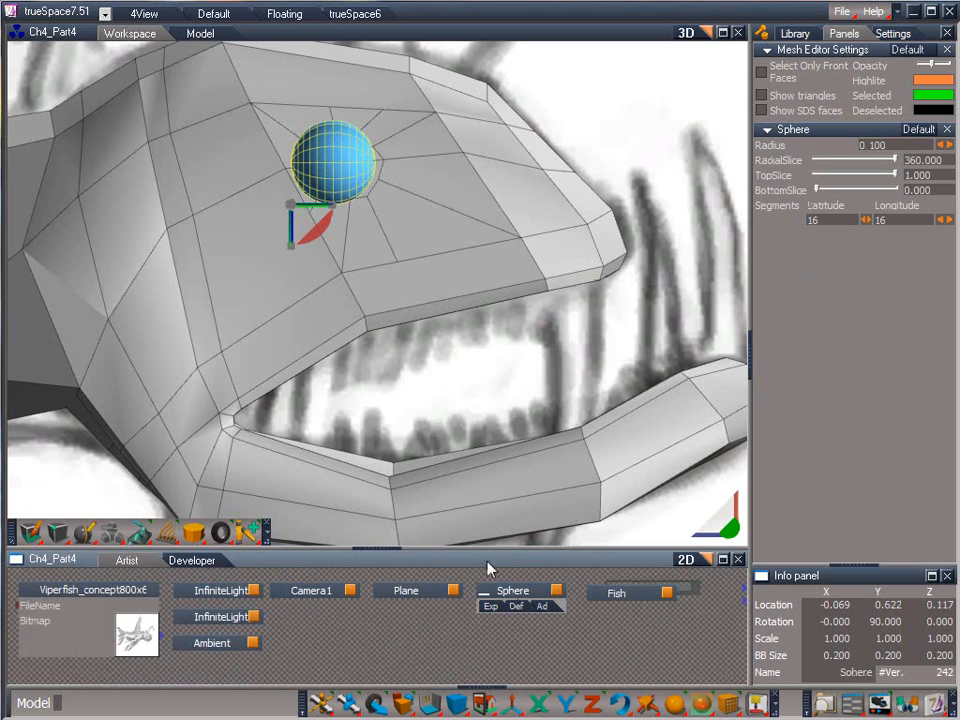
{"action": "left_click", "coordinate": [416, 34]}
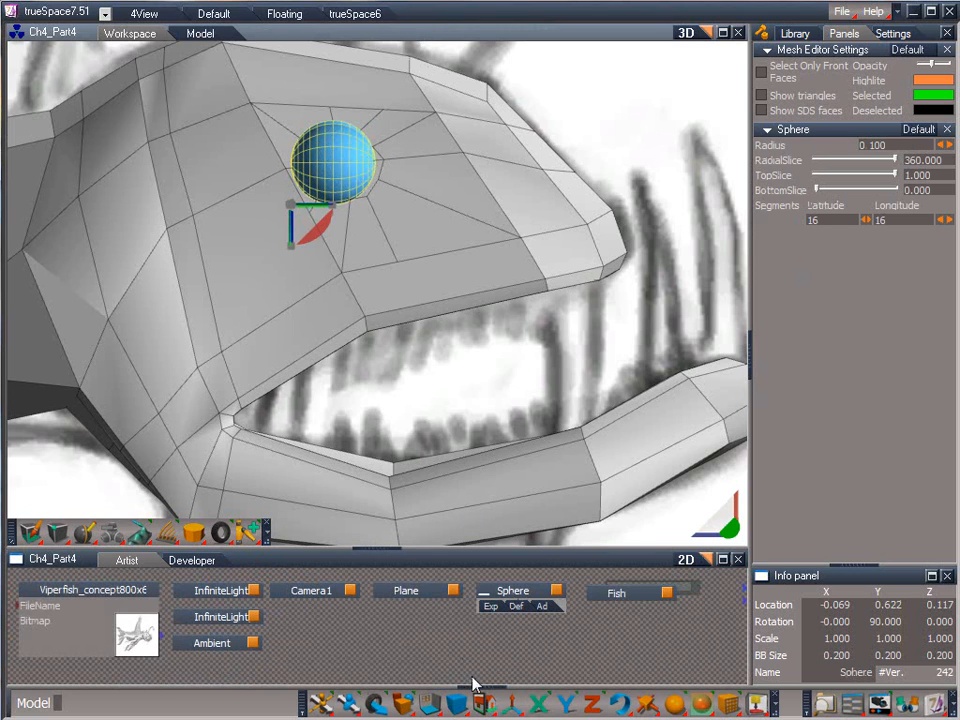
Move the sphere along the Y axis into the head, to about Y 0.697
{"action": "mouse_move", "coordinate": [482, 703]}
{"action": "left_click", "coordinate": [508, 599]}
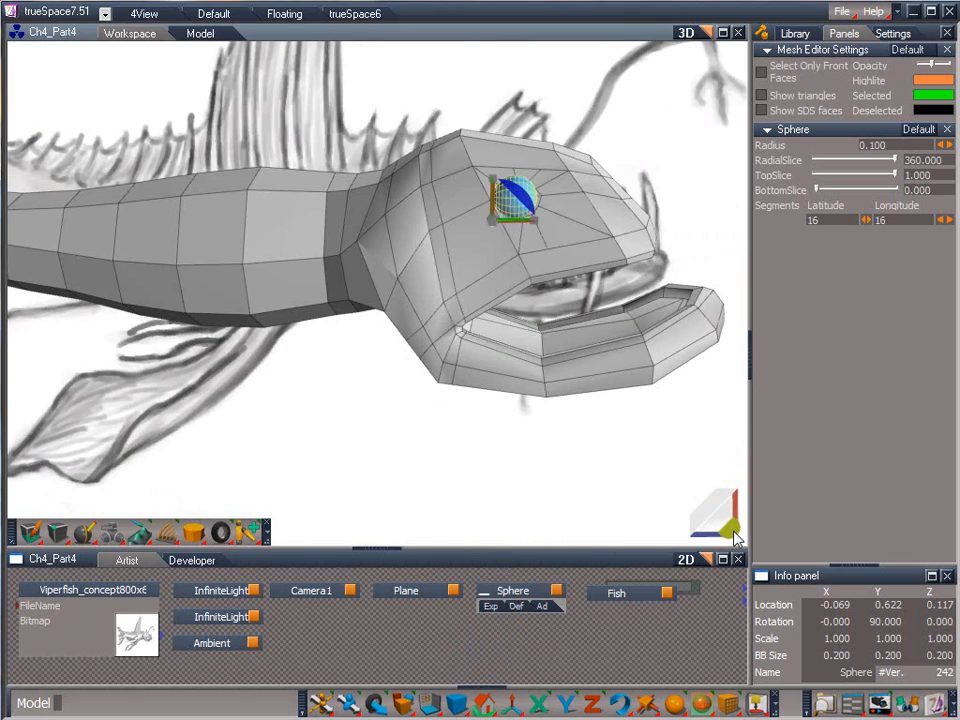
{"action": "left_click_drag", "start_coordinate": [732, 529], "coordinate": [790, 356]}
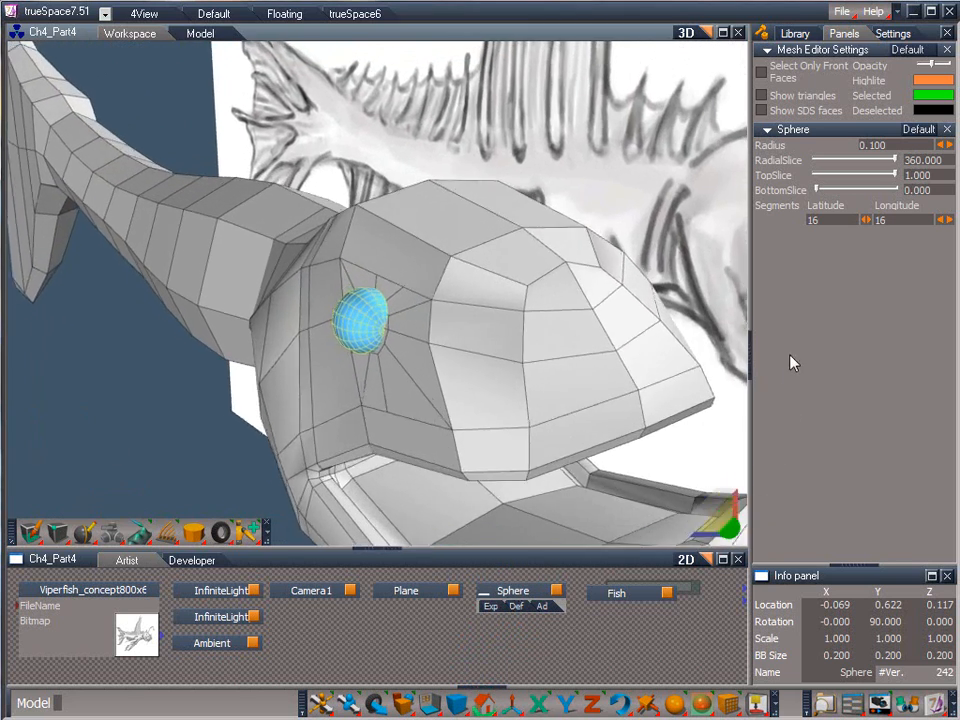
{"action": "right_click_drag", "start_coordinate": [715, 523], "coordinate": [701, 556]}
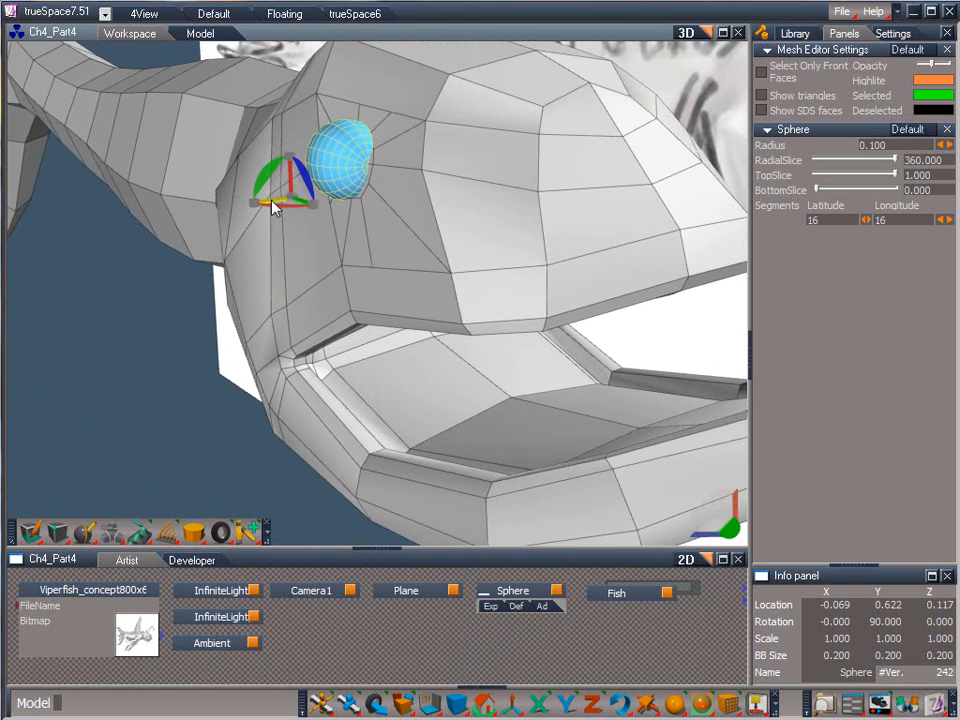
{"action": "left_click_drag", "start_coordinate": [274, 206], "coordinate": [332, 181]}
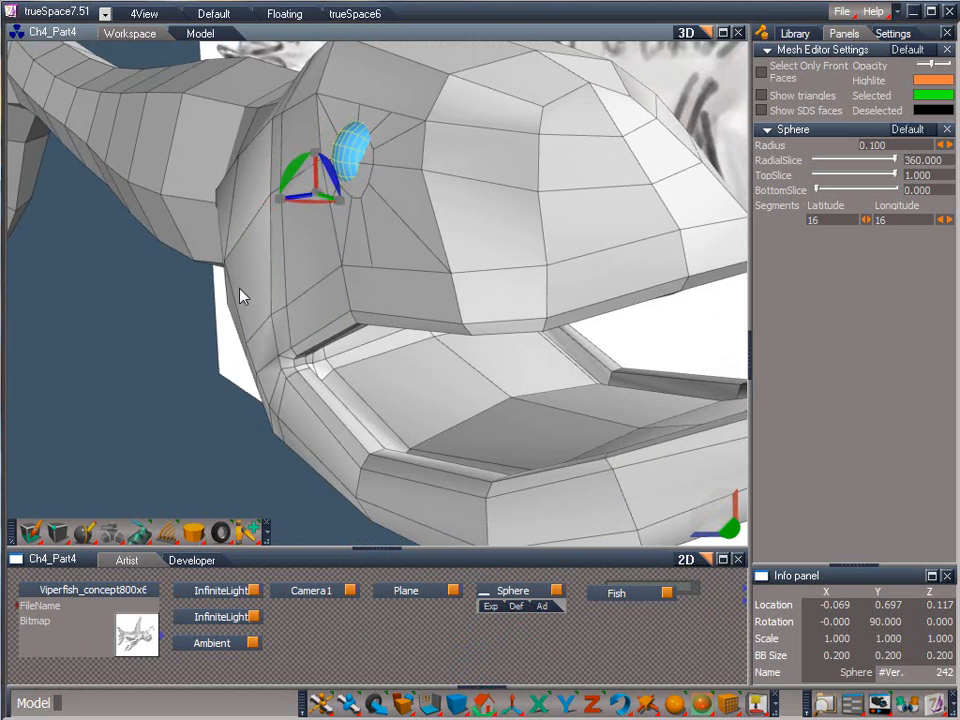
Start mesh editing on the Fish object and raise the mesh editor opacity to its maximum
{"action": "left_click", "coordinate": [608, 593]}
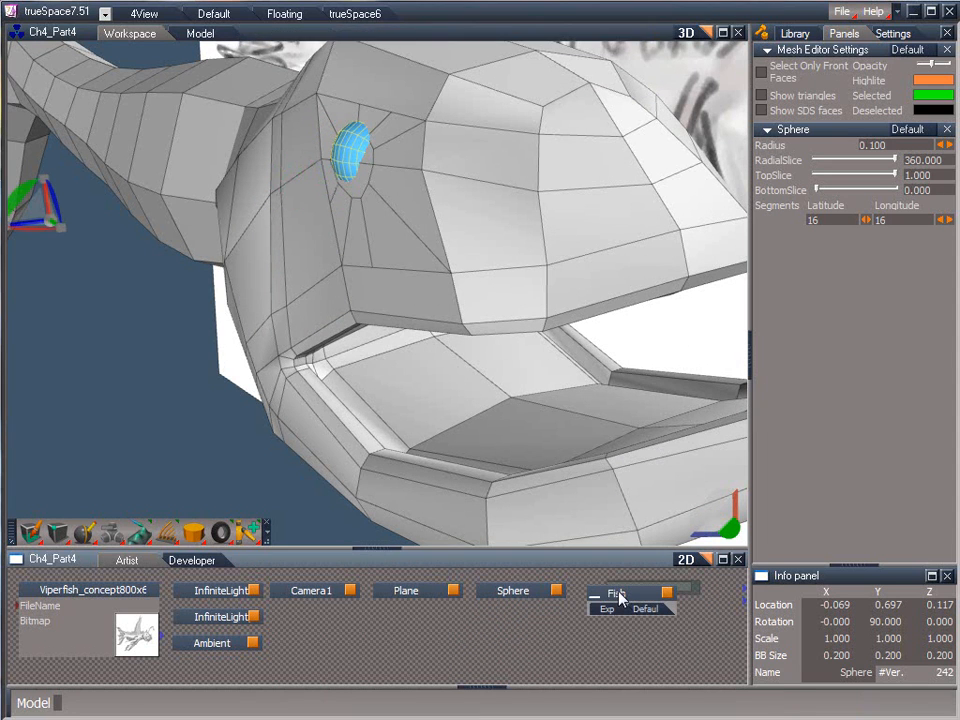
{"action": "right_click", "coordinate": [538, 264]}
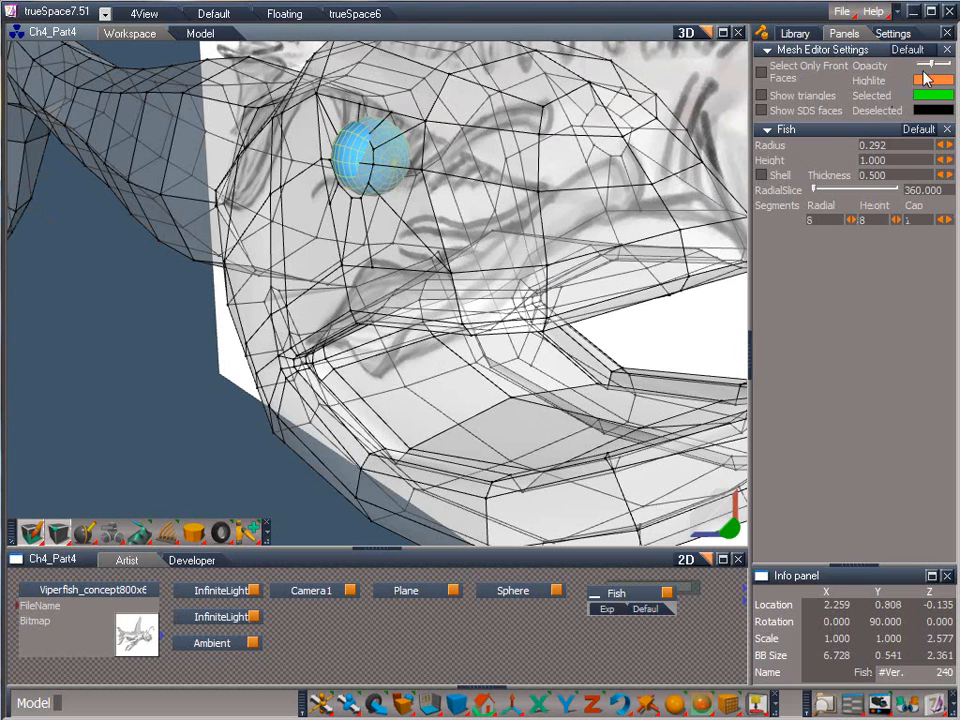
{"action": "left_click_drag", "start_coordinate": [930, 64], "coordinate": [951, 66]}
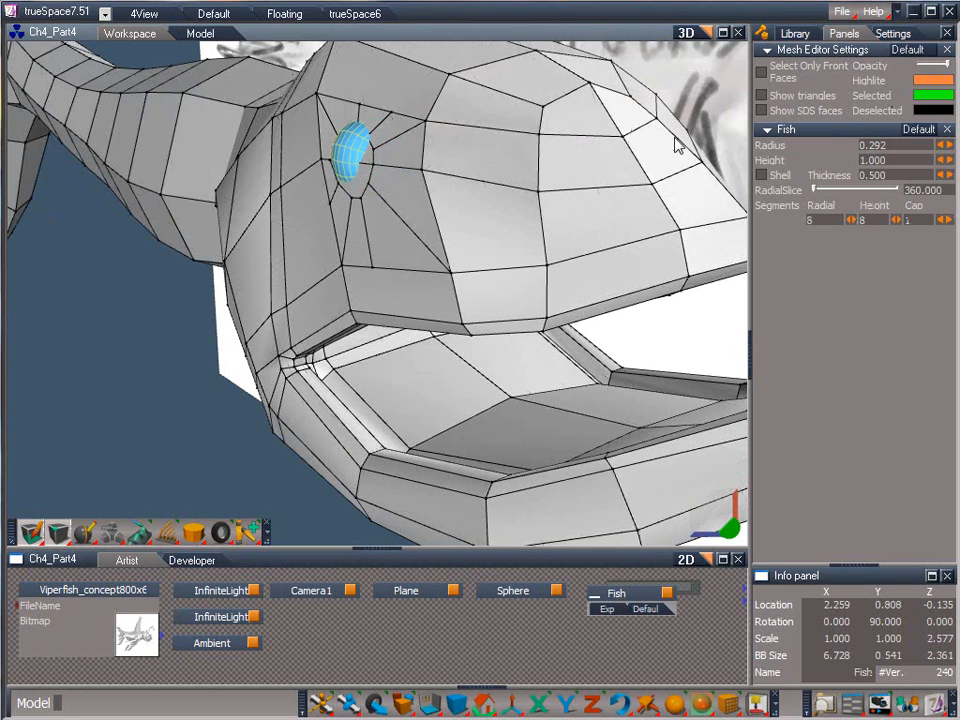
Pull the front, lower-front and bottom points of the eye ring outward along the Y axis to surround the sphere
{"action": "left_click", "coordinate": [370, 166]}
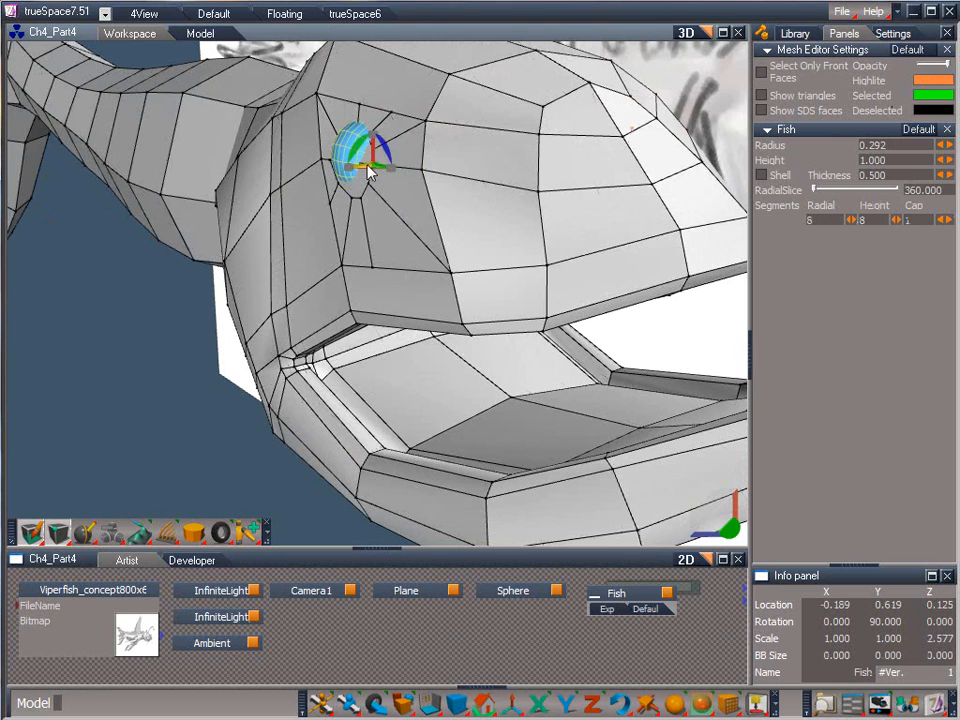
{"action": "left_click_drag", "start_coordinate": [392, 161], "coordinate": [502, 137]}
{"action": "left_click", "coordinate": [367, 187]}
{"action": "left_click_drag", "start_coordinate": [360, 183], "coordinate": [443, 174]}
{"action": "left_click", "coordinate": [359, 202]}
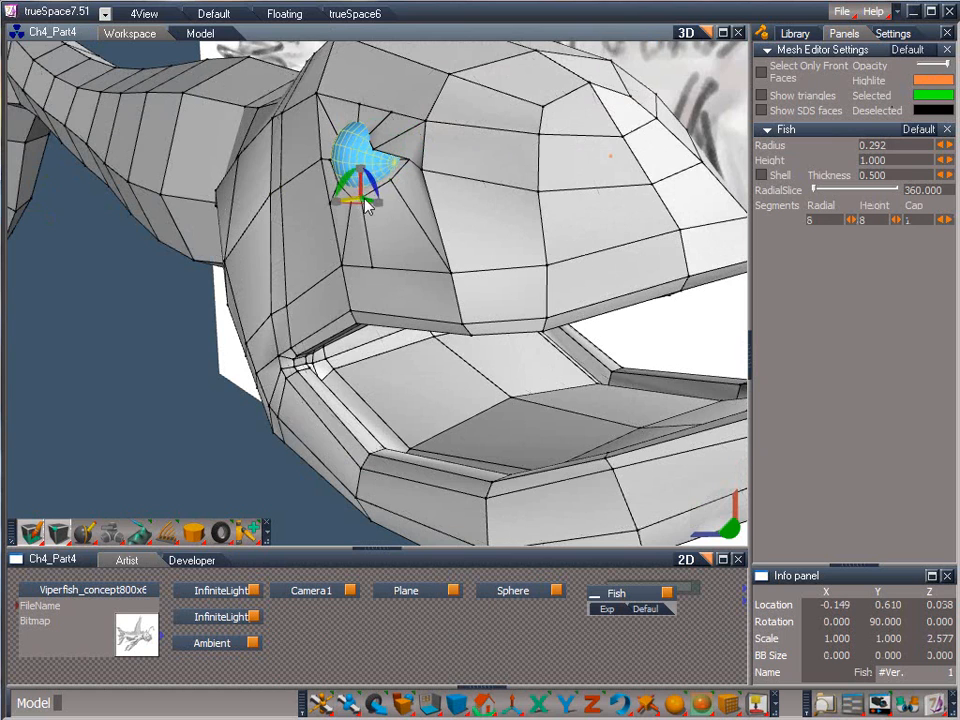
{"action": "left_click_drag", "start_coordinate": [364, 199], "coordinate": [388, 193]}
Move the upper-front point of the eye ring outward to Y 0.703 and up to Z 0.159
{"action": "left_click", "coordinate": [374, 152]}
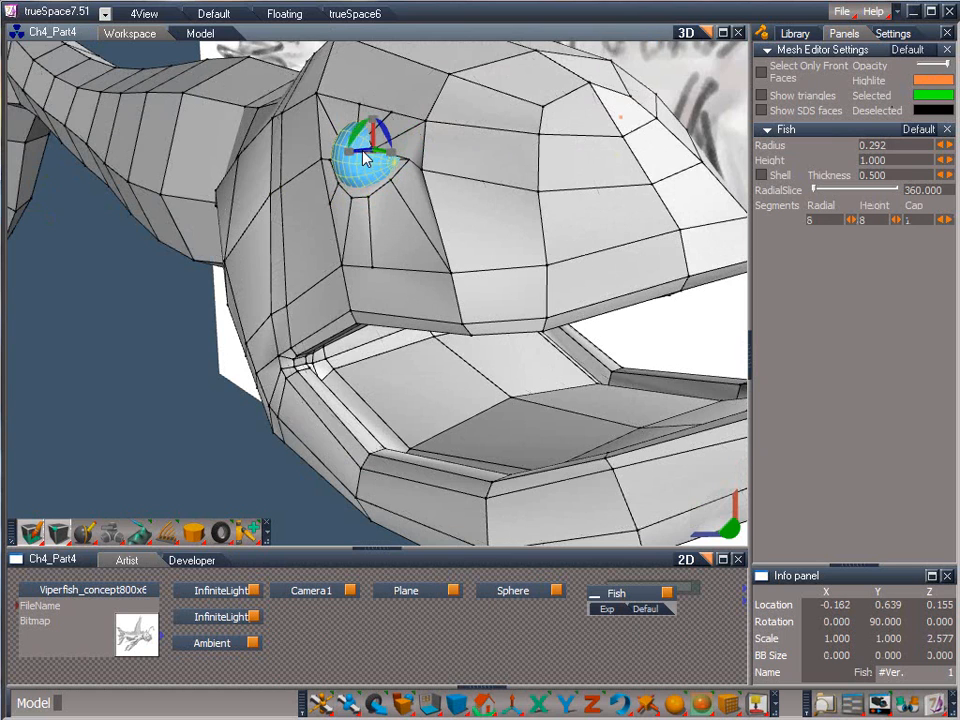
{"action": "left_click_drag", "start_coordinate": [364, 150], "coordinate": [450, 146]}
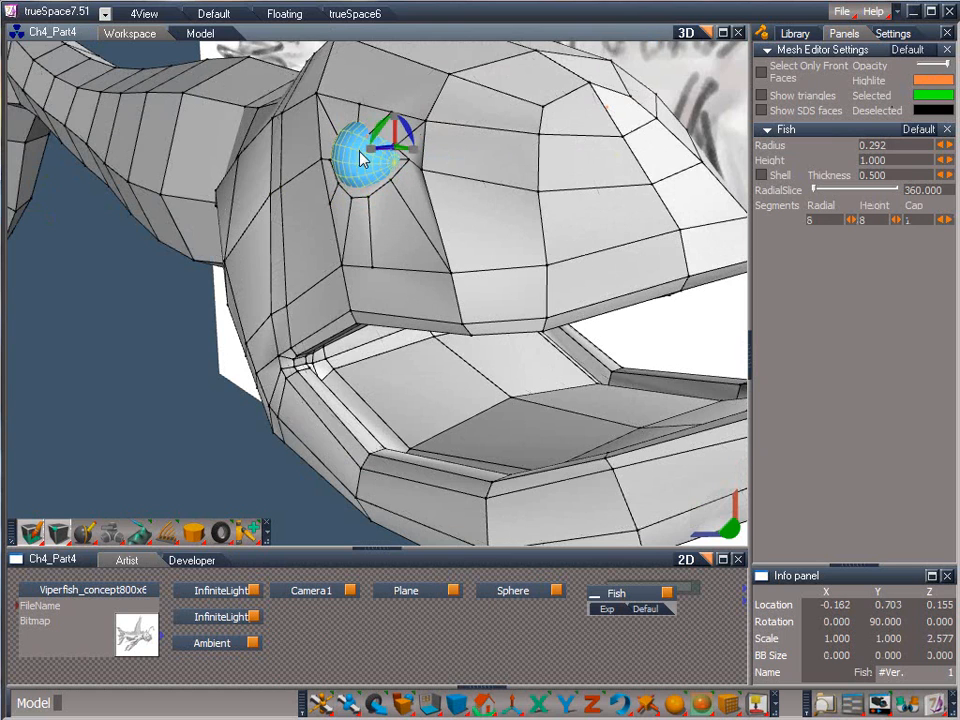
{"action": "mouse_move", "coordinate": [395, 131]}
{"action": "left_mouse_down"}
{"action": "mouse_move", "coordinate": [395, 117]}
{"action": "mouse_move", "coordinate": [394, 128]}
{"action": "left_mouse_up"}
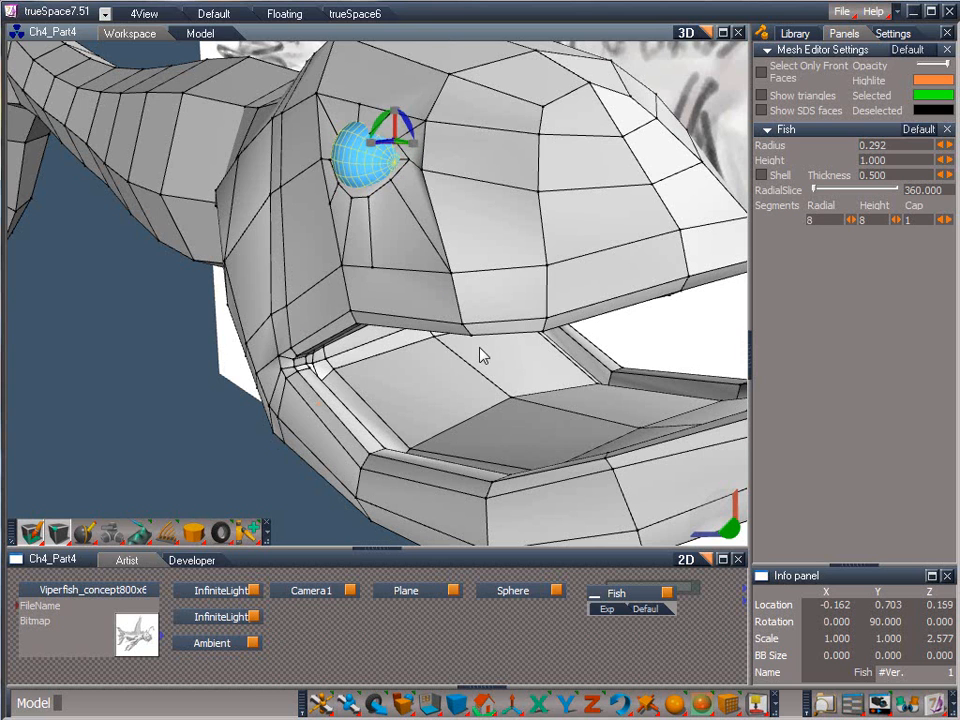
Adjust the eye ring's top point outward and reposition the upper-front point at about Y 0.681 and Z 0.169
{"action": "left_click_drag", "start_coordinate": [730, 530], "coordinate": [757, 290]}
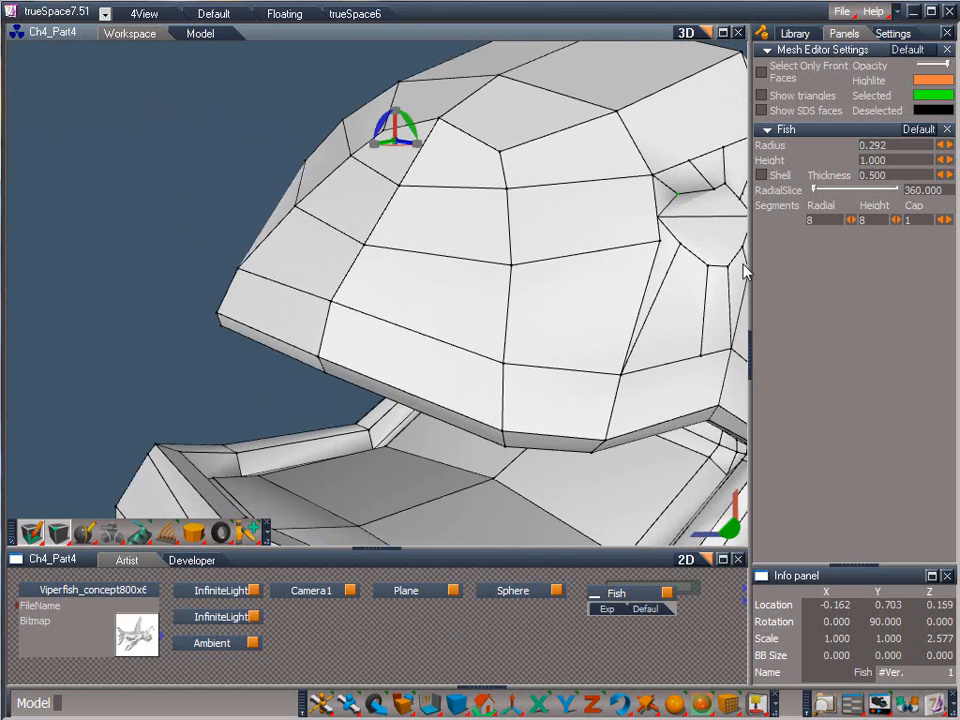
{"action": "left_click", "coordinate": [713, 189]}
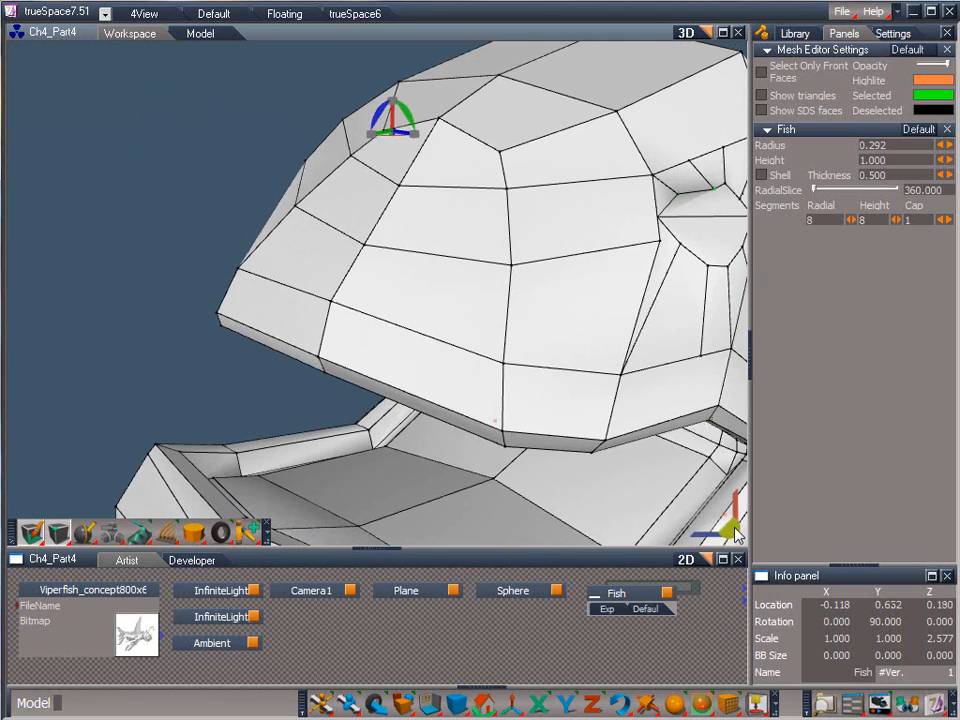
{"action": "left_click_drag", "start_coordinate": [735, 531], "coordinate": [1, 278]}
{"action": "mouse_move", "coordinate": [389, 140]}
{"action": "left_mouse_down"}
{"action": "mouse_move", "coordinate": [397, 128]}
{"action": "mouse_move", "coordinate": [388, 103]}
{"action": "mouse_move", "coordinate": [387, 157]}
{"action": "left_mouse_up"}
{"action": "left_click", "coordinate": [421, 138]}
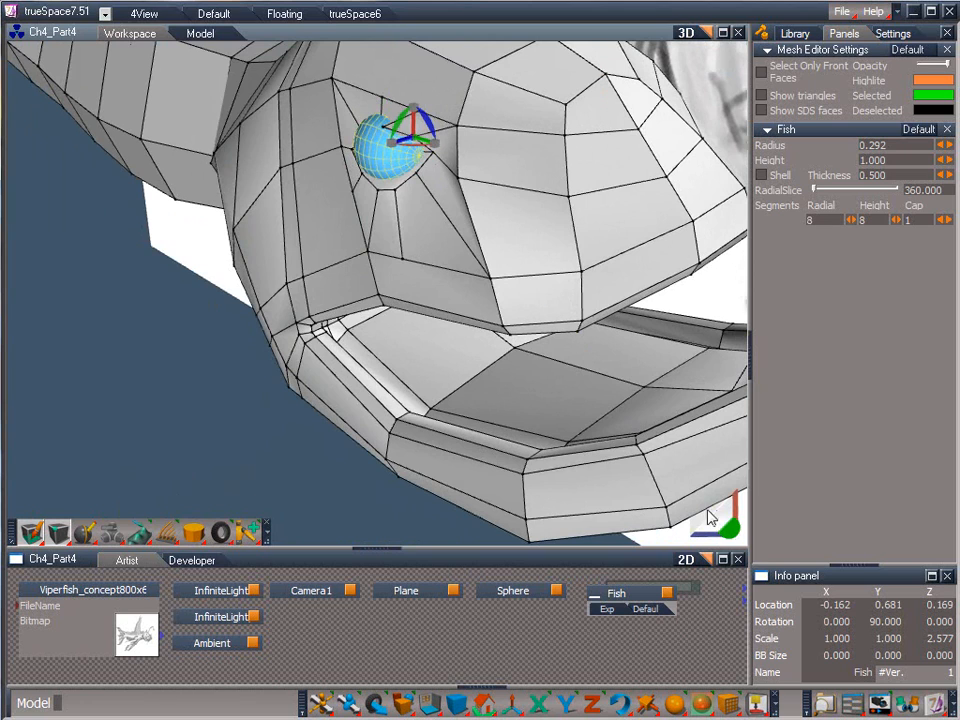
Select the eye ring's upper point behind the front corner and pull it outward along the Y axis over the sphere
{"action": "left_click_drag", "start_coordinate": [720, 523], "coordinate": [880, 545]}
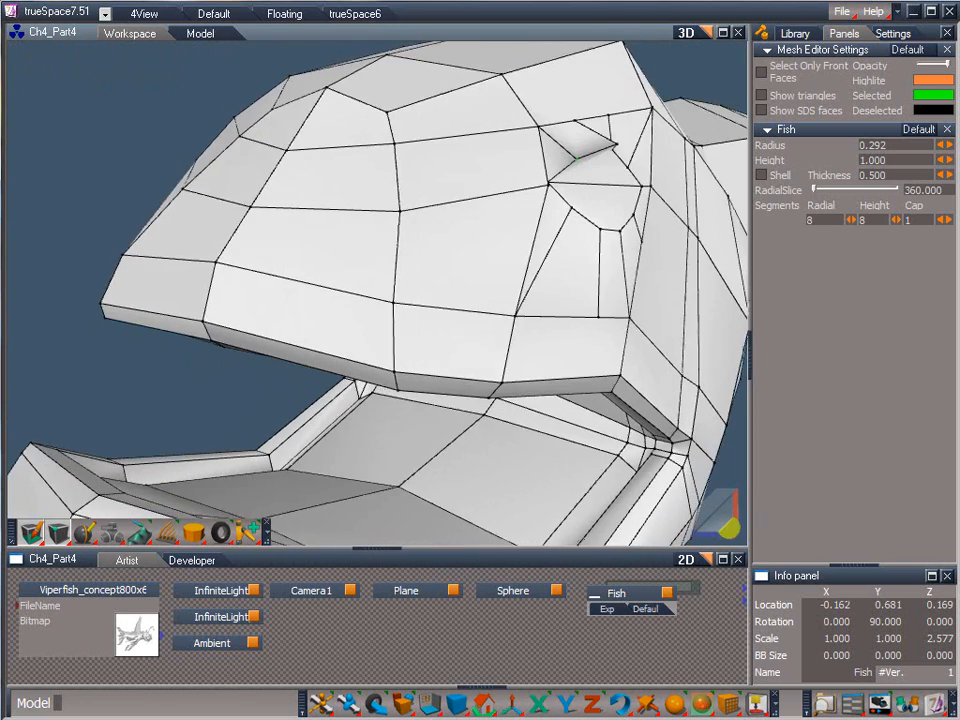
{"action": "left_click", "coordinate": [616, 151]}
{"action": "left_click_drag", "start_coordinate": [730, 526], "coordinate": [600, 528]}
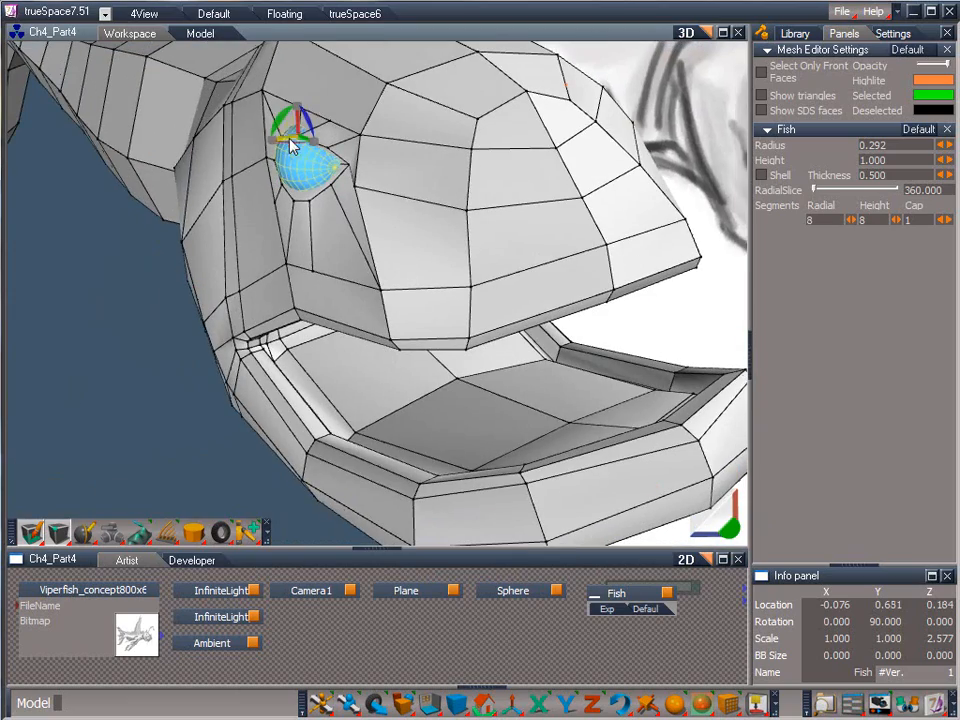
{"action": "left_click_drag", "start_coordinate": [289, 139], "coordinate": [75, 207]}
Pull the upper-rear and rear points of the eye ring outward, placing the rear one at about Y 0.590
{"action": "left_click_drag", "start_coordinate": [725, 519], "coordinate": [925, 495]}
{"action": "left_click", "coordinate": [610, 203]}
{"action": "left_click_drag", "start_coordinate": [717, 519], "coordinate": [677, 508]}
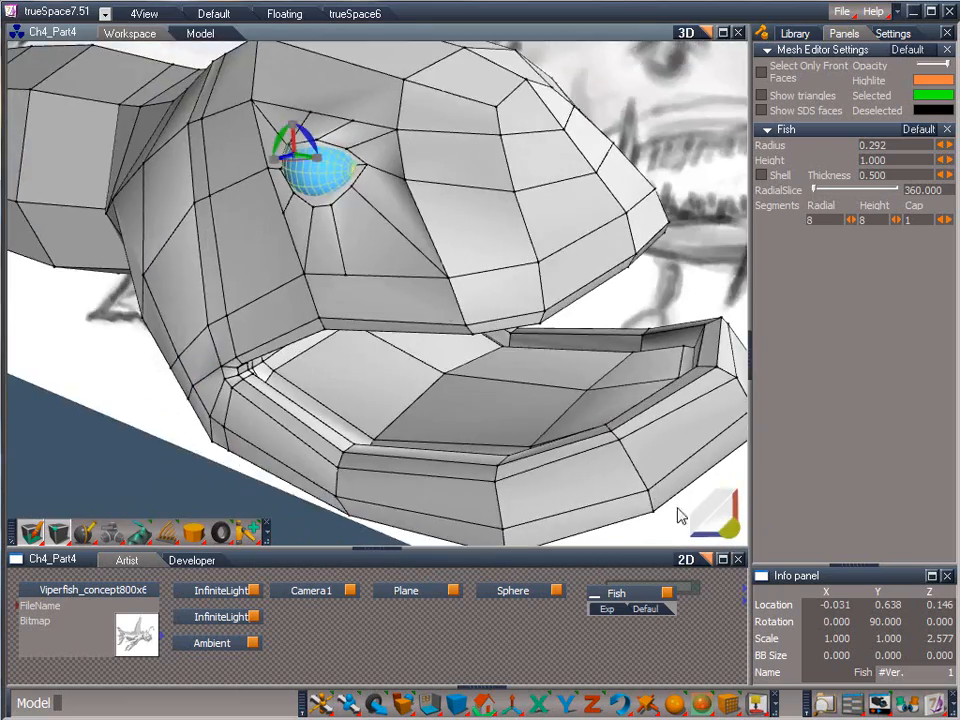
{"action": "left_click_drag", "start_coordinate": [276, 159], "coordinate": [235, 193]}
{"action": "left_click", "coordinate": [284, 172]}
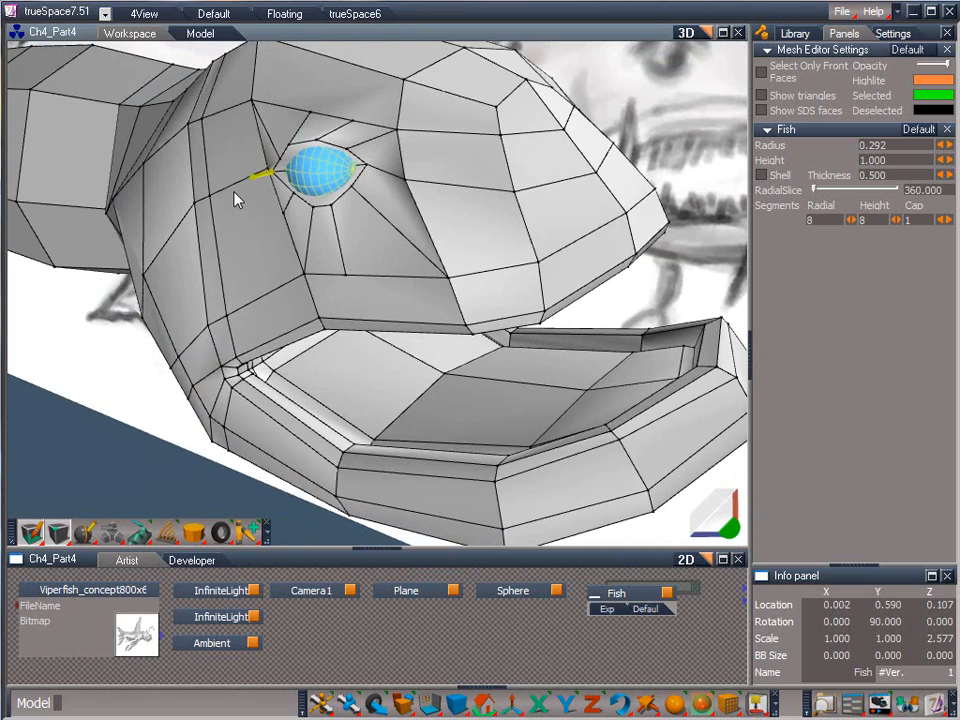
Move the lower-rear point of the eye ring outward along the Y axis to about Y 0.584
{"action": "mouse_move", "coordinate": [724, 518]}
{"action": "left_mouse_down"}
{"action": "mouse_move", "coordinate": [842, 510]}
{"action": "mouse_move", "coordinate": [722, 519]}
{"action": "left_mouse_up"}
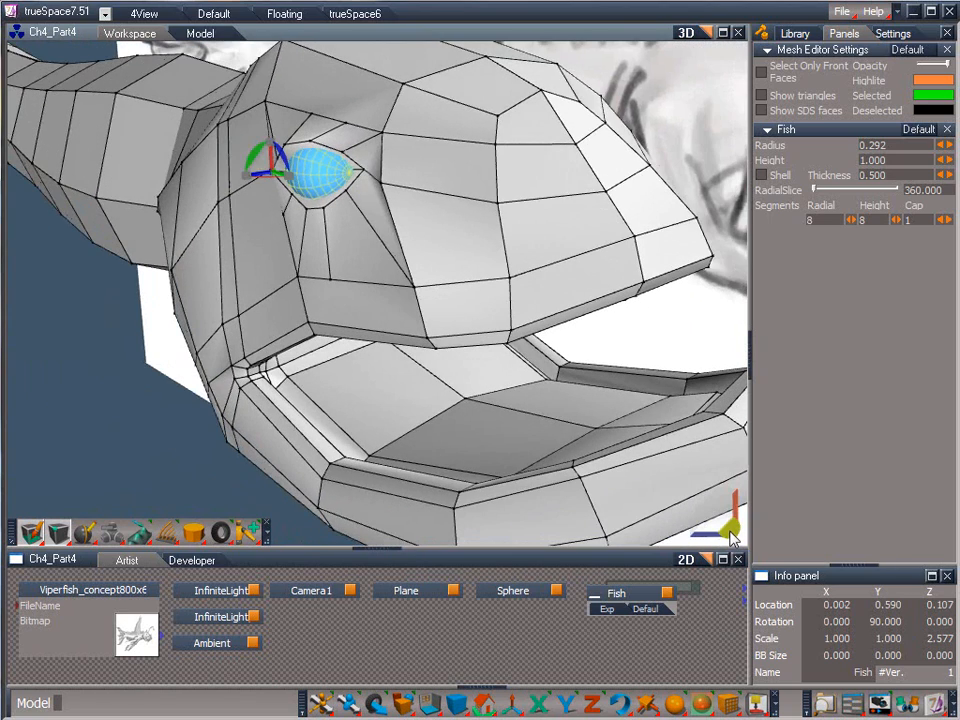
{"action": "left_click", "coordinate": [286, 195]}
{"action": "left_click_drag", "start_coordinate": [284, 196], "coordinate": [243, 217]}
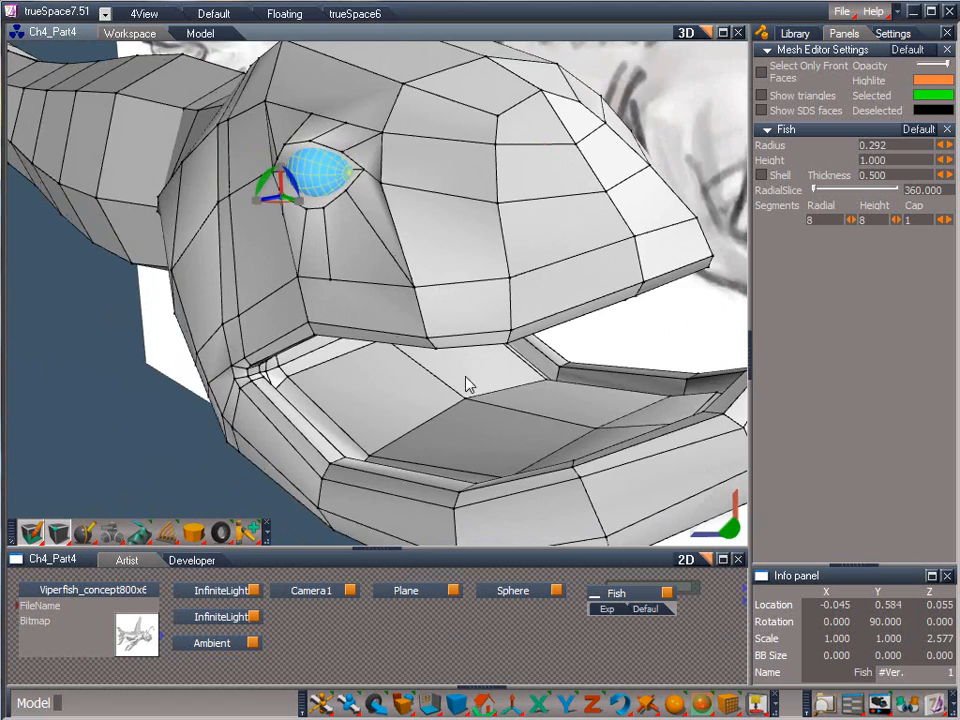
From a side view of the head, shift the eye ring's rear, upper and lower points into an even rounded outline around the sphere
{"action": "left_click_drag", "start_coordinate": [708, 533], "coordinate": [416, 600]}
{"action": "left_click_drag", "start_coordinate": [423, 289], "coordinate": [399, 272]}
{"action": "left_click_drag", "start_coordinate": [522, 273], "coordinate": [528, 270]}
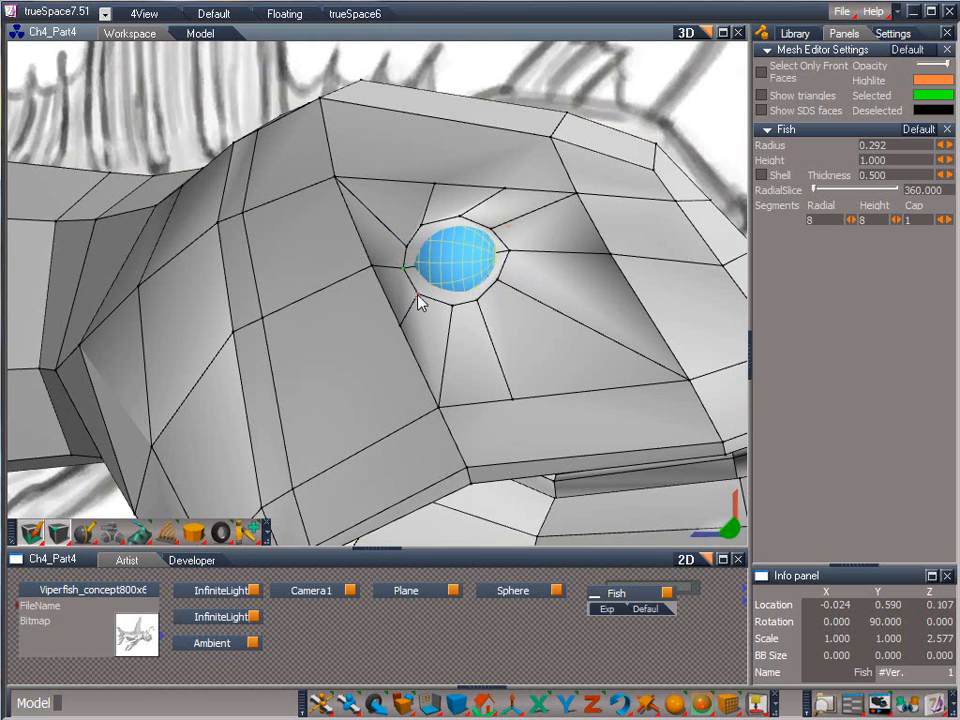
{"action": "left_click_drag", "start_coordinate": [416, 294], "coordinate": [478, 264]}
{"action": "left_click_drag", "start_coordinate": [408, 268], "coordinate": [564, 208]}
{"action": "left_click_drag", "start_coordinate": [418, 250], "coordinate": [506, 274]}
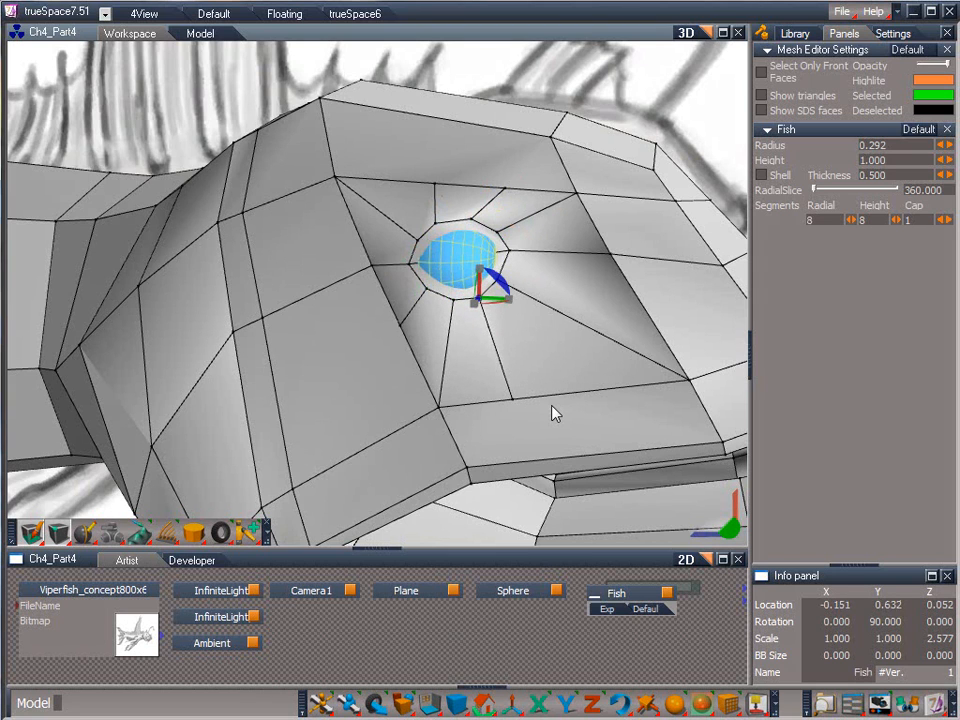